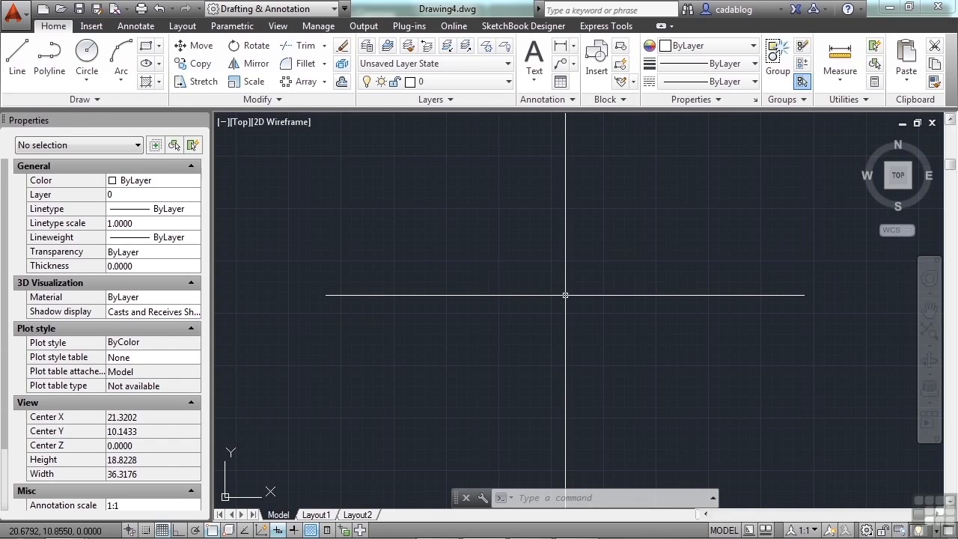
# Step: Open the drawing Ice Rink Example.dwg from folder 12
pyautogui.write('o')
pyautogui.press('Return')
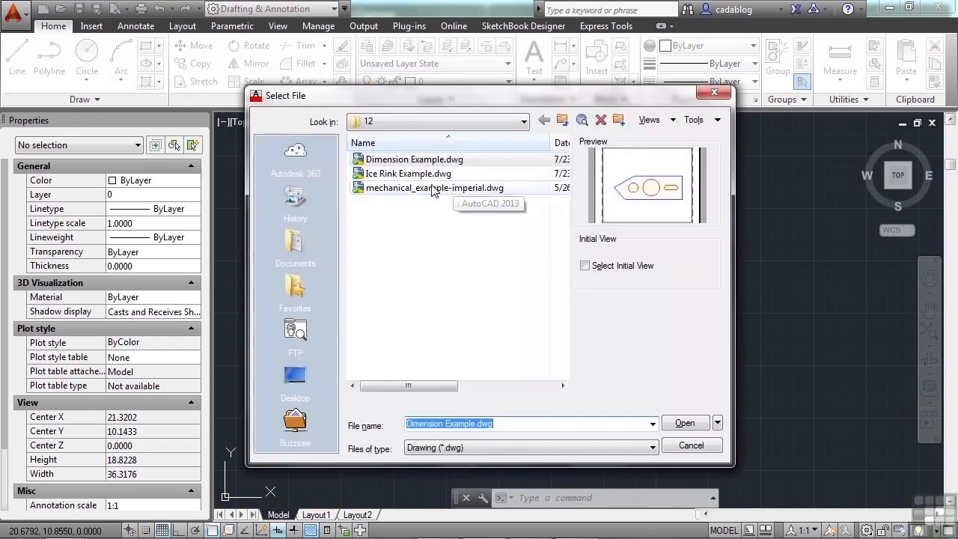
pyautogui.click(419, 174)
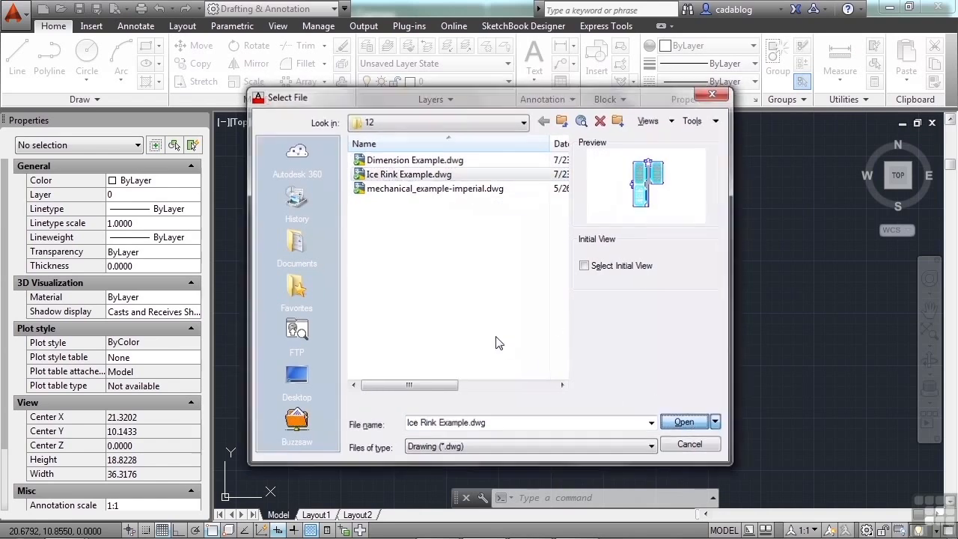
pyautogui.press('Return')
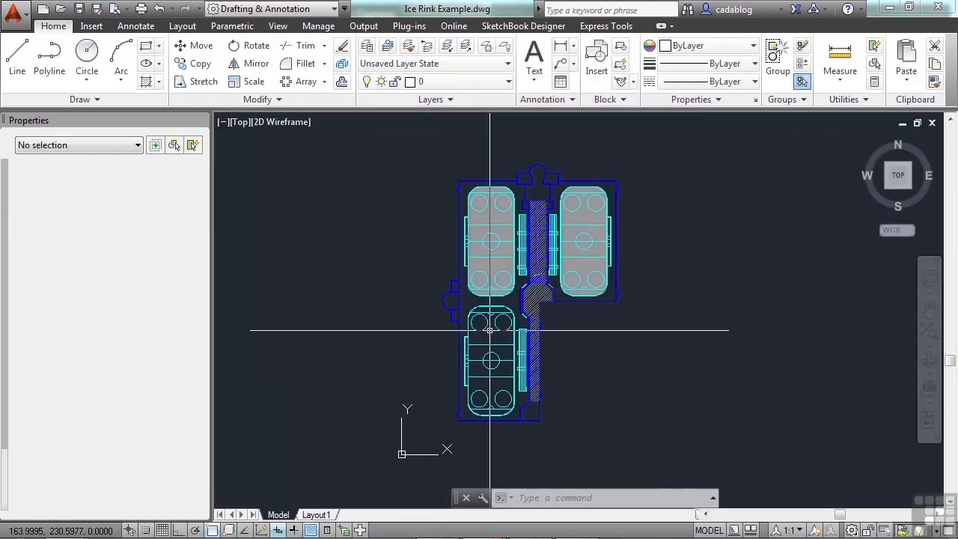
# Step: Create a new layout beside Layout1 and switch to it
pyautogui.rightClick(327, 516)
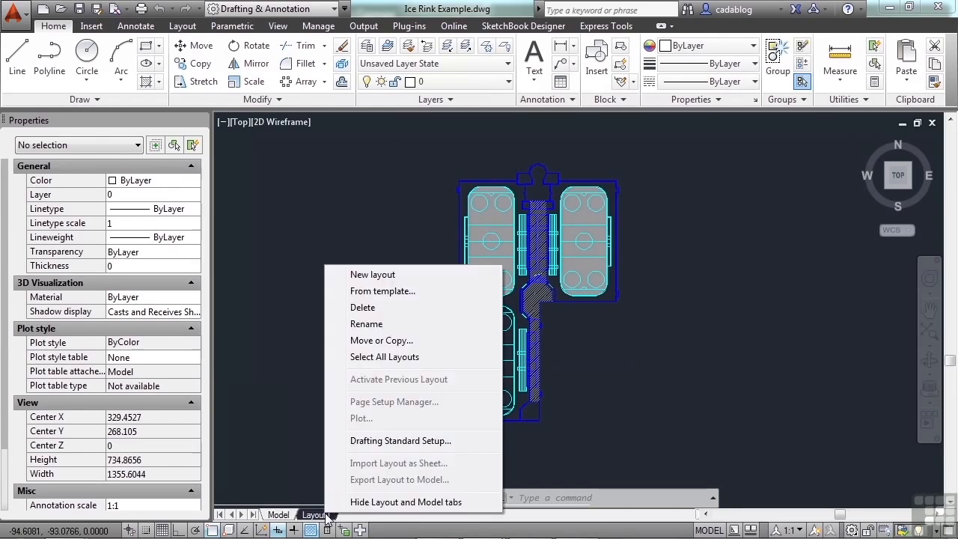
pyautogui.click(383, 275)
pyautogui.click(358, 515)
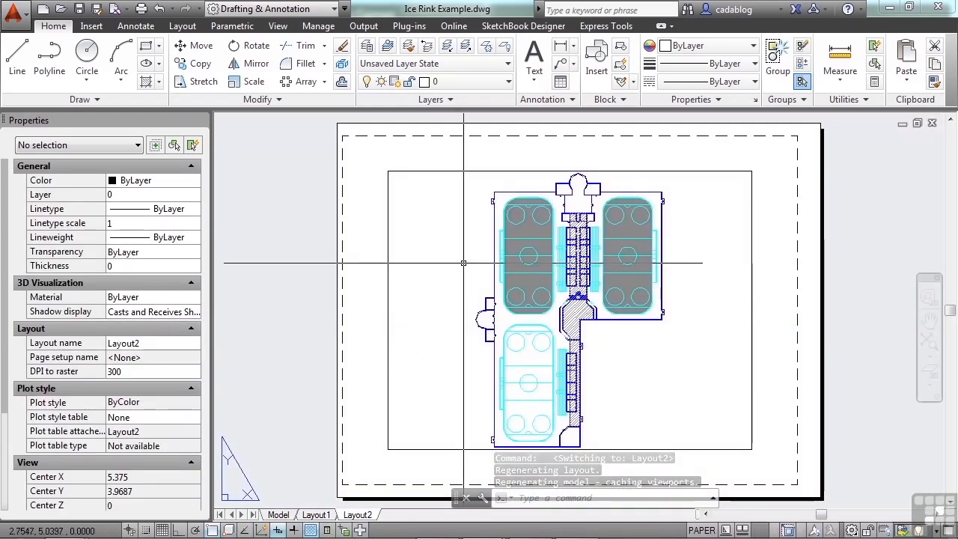
# Step: Rename the new layout as RINKS
pyautogui.rightClick(365, 515)
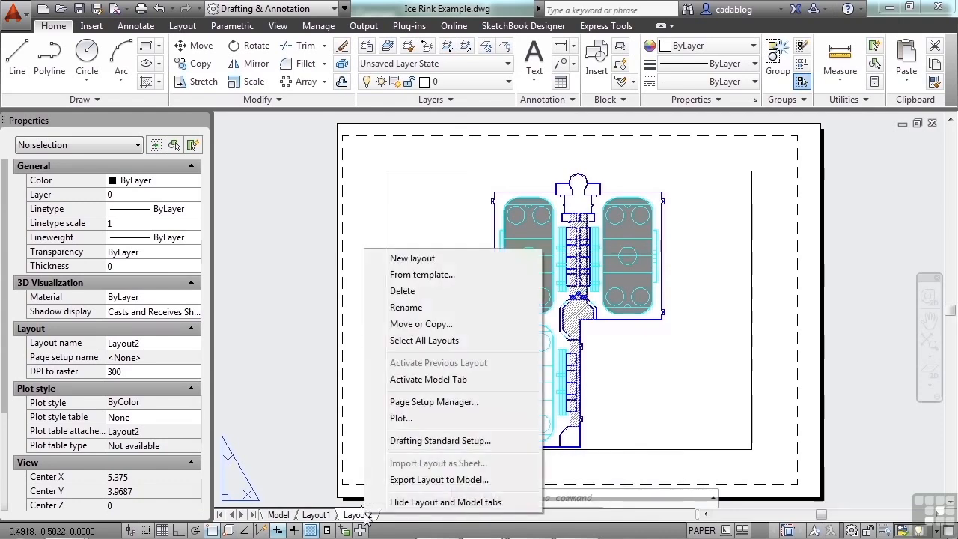
pyautogui.click(410, 309)
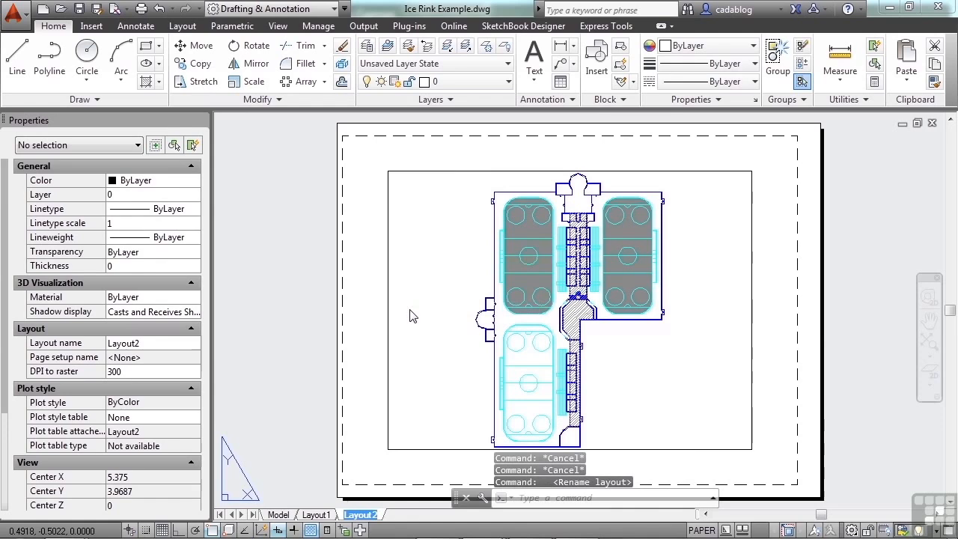
pyautogui.write('RINKS')
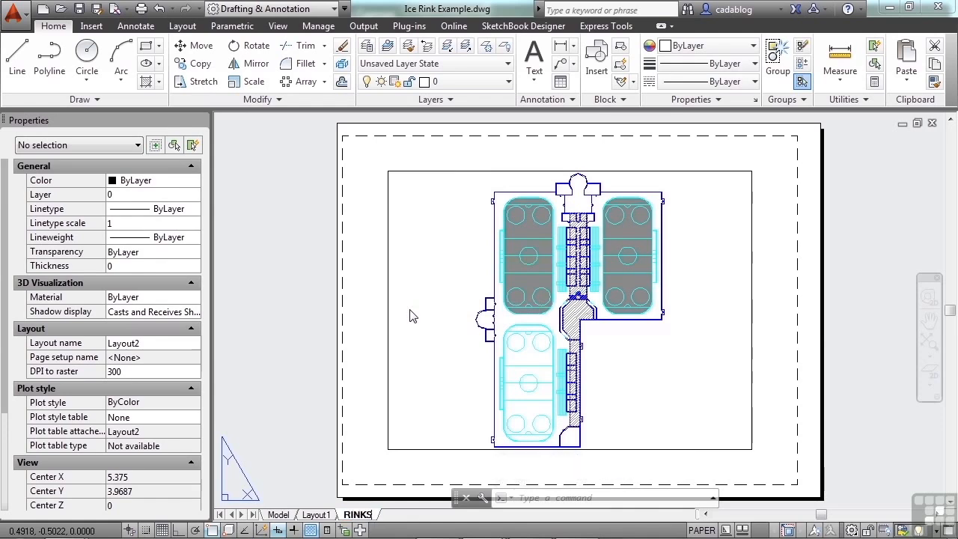
pyautogui.press('Return')
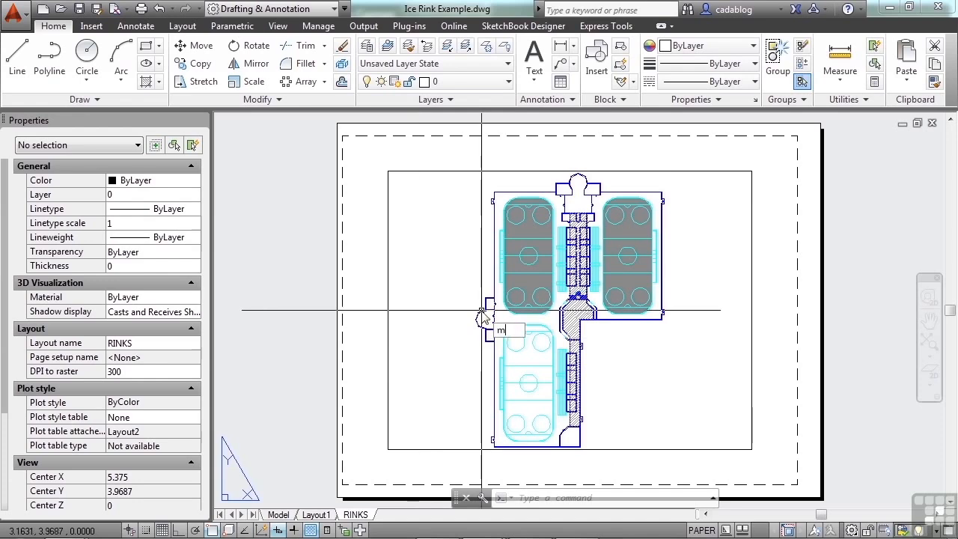
# Step: Move the viewport to the lower-left area inside the sheet's printable border, centred at about 4.24, 3.46
pyautogui.write('m')
pyautogui.press('Return')
pyautogui.click(439, 176)
pyautogui.press('Return')
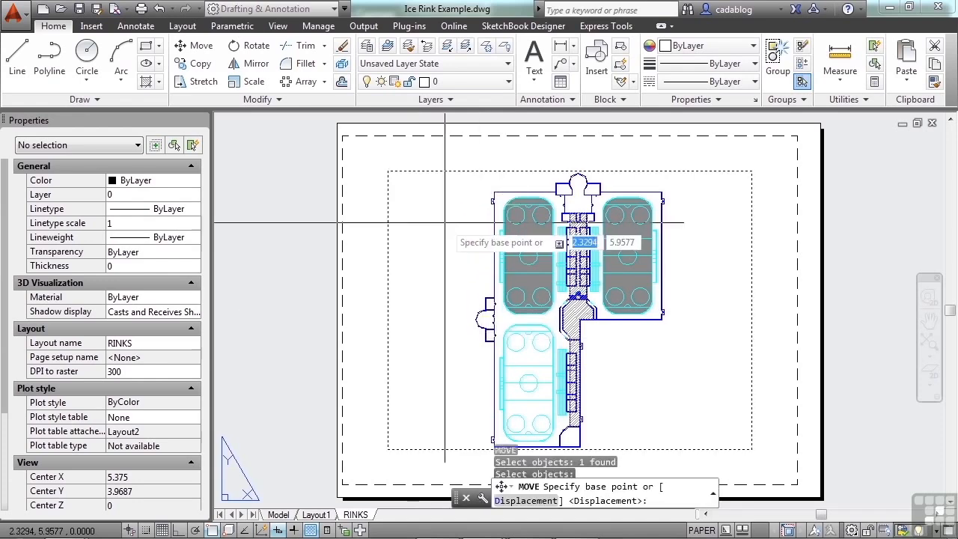
pyautogui.click(464, 230)
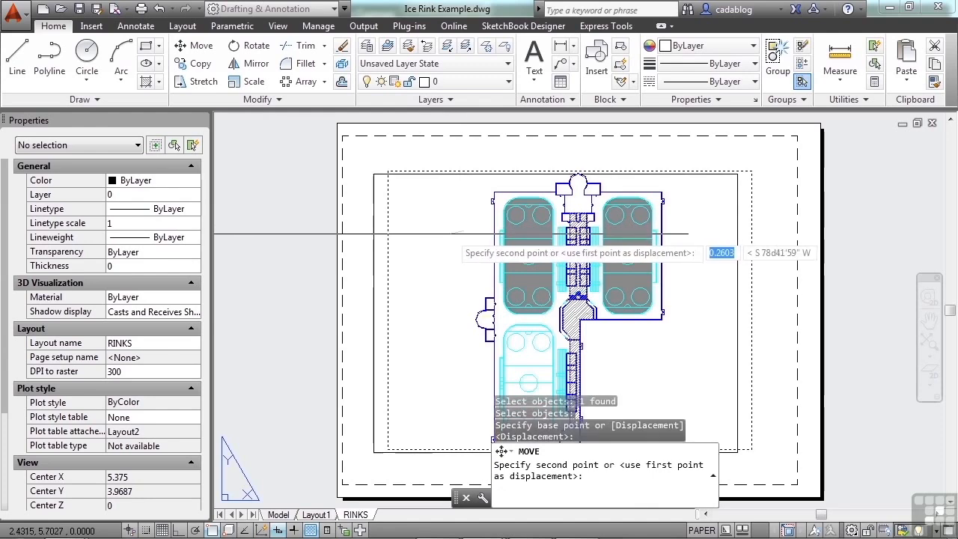
pyautogui.click(422, 254)
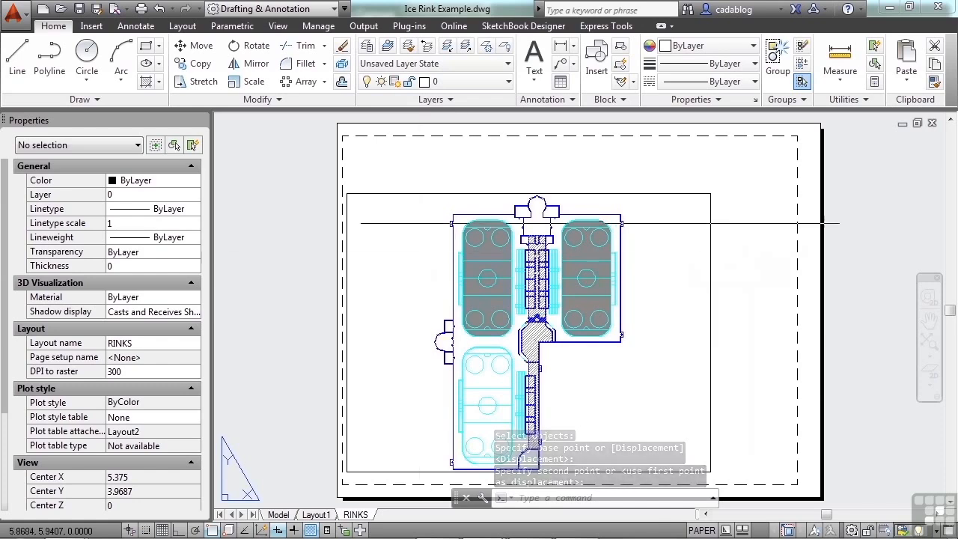
# Step: Stretch the viewport's upper-right corner to reshape it to about 4.92 wide by 7.48 high
pyautogui.click(679, 194)
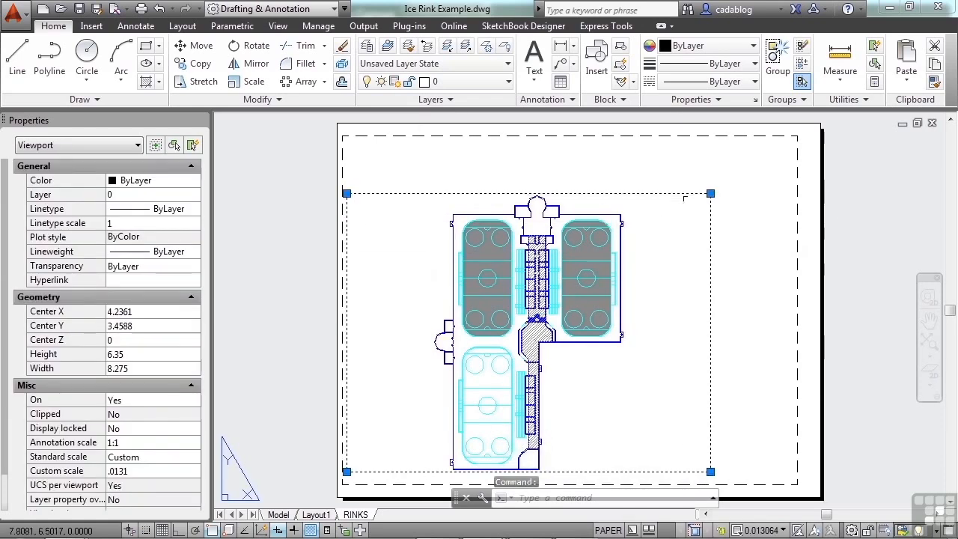
pyautogui.click(710, 193)
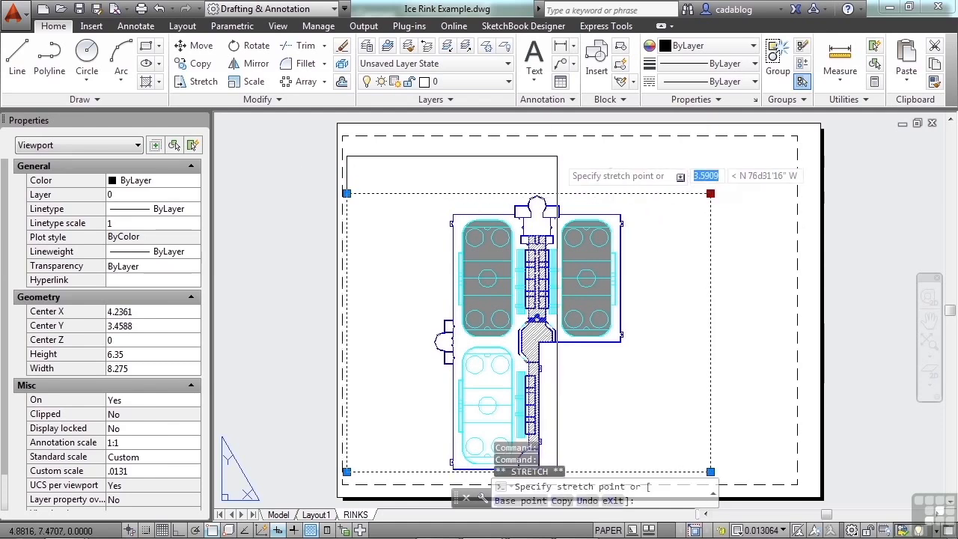
pyautogui.click(562, 143)
pyautogui.press('Escape')
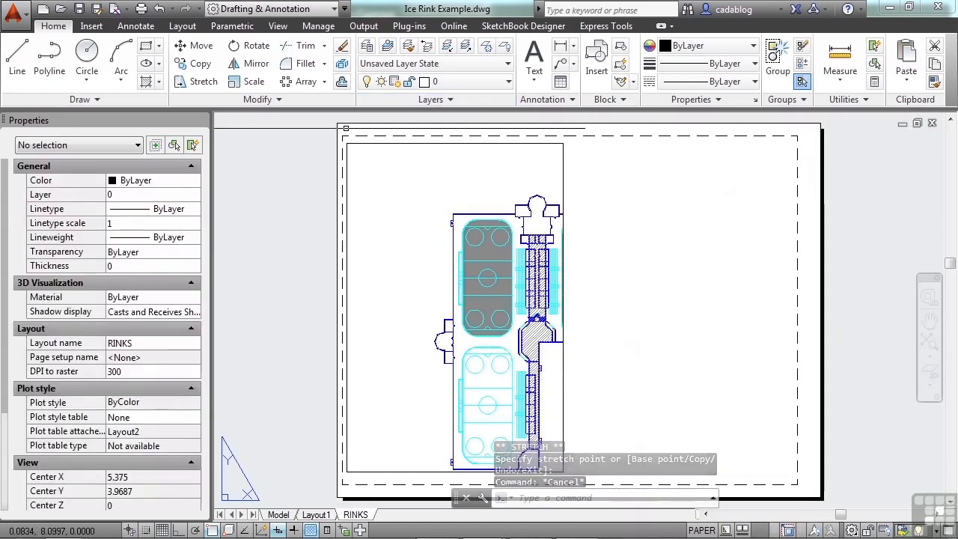
# Step: Stretch the viewport's lower-left corner down toward the printable border, making it about 4.91 wide by 7.64 high
pyautogui.scroll(-2, 419, 200)
pyautogui.scroll(2, 419, 200)
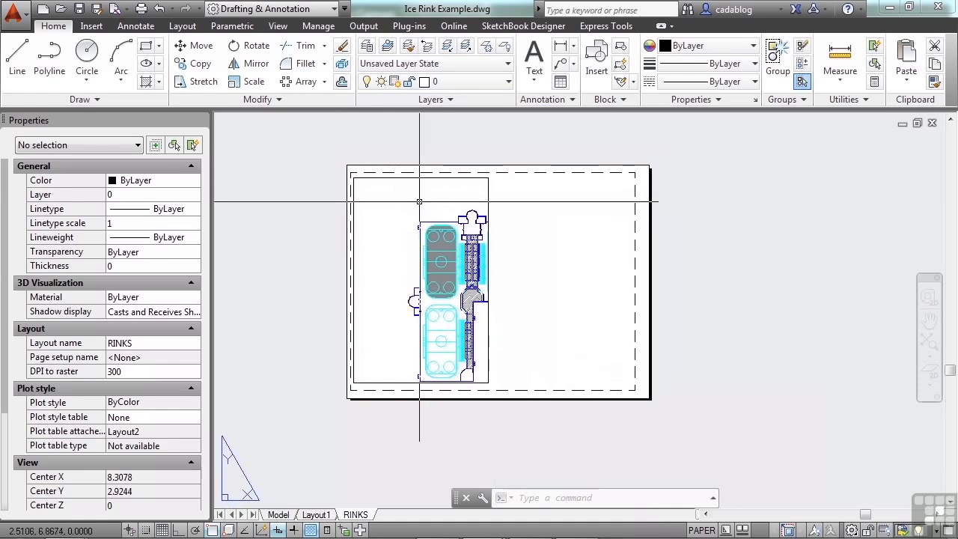
pyautogui.scroll(-2, 418, 202)
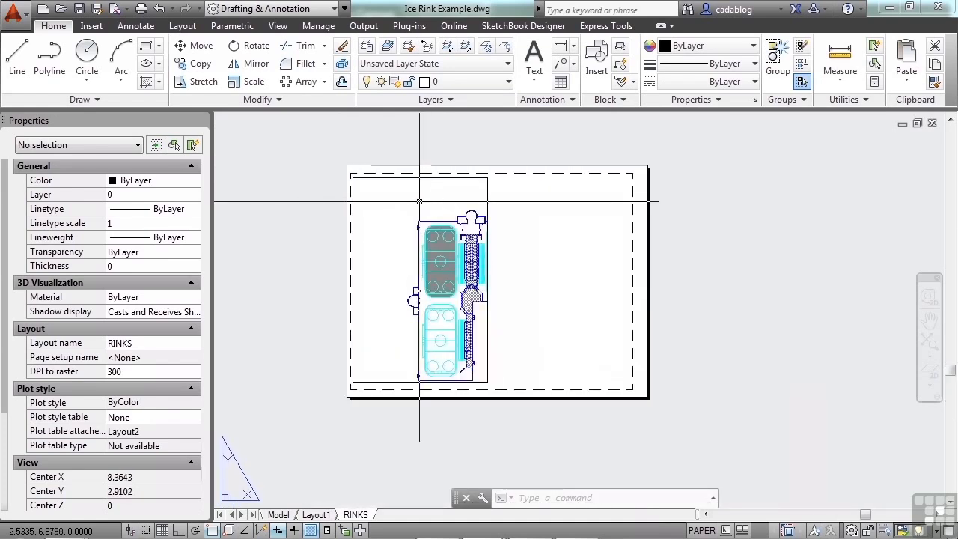
pyautogui.scroll(2, 419, 201)
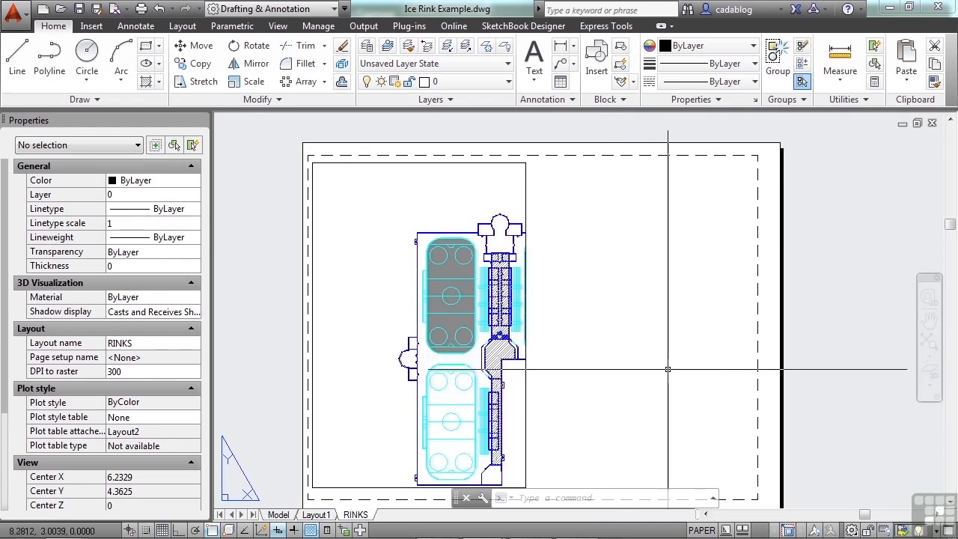
pyautogui.moveTo(597, 343); pyautogui.dragTo(579, 321, button='middle')
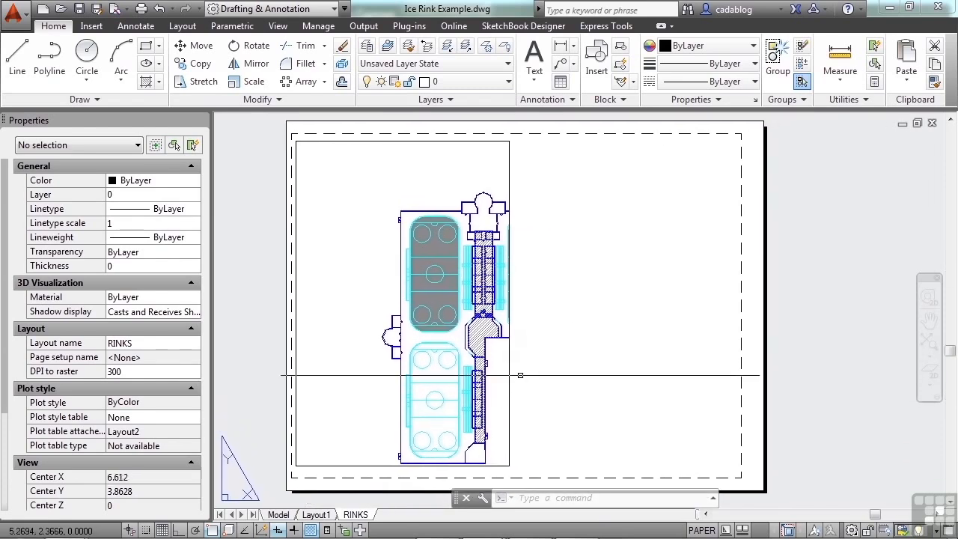
pyautogui.click(365, 464)
pyautogui.click(344, 344)
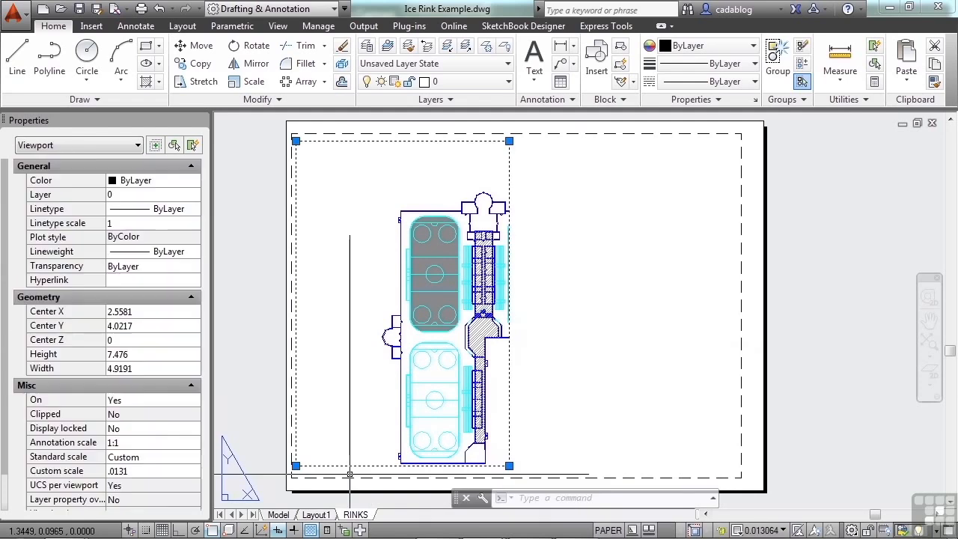
pyautogui.scroll(4, 314, 471)
pyautogui.click(267, 440)
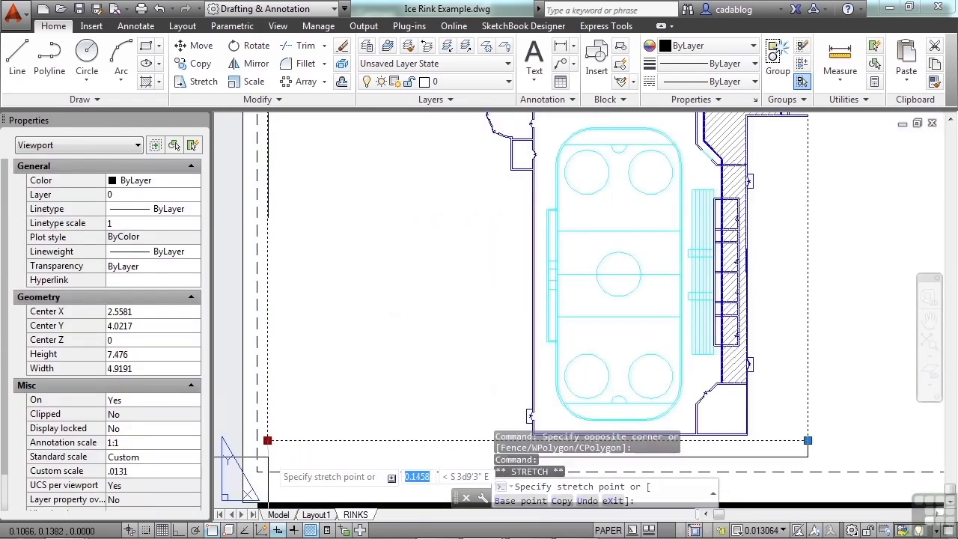
pyautogui.click(268, 457)
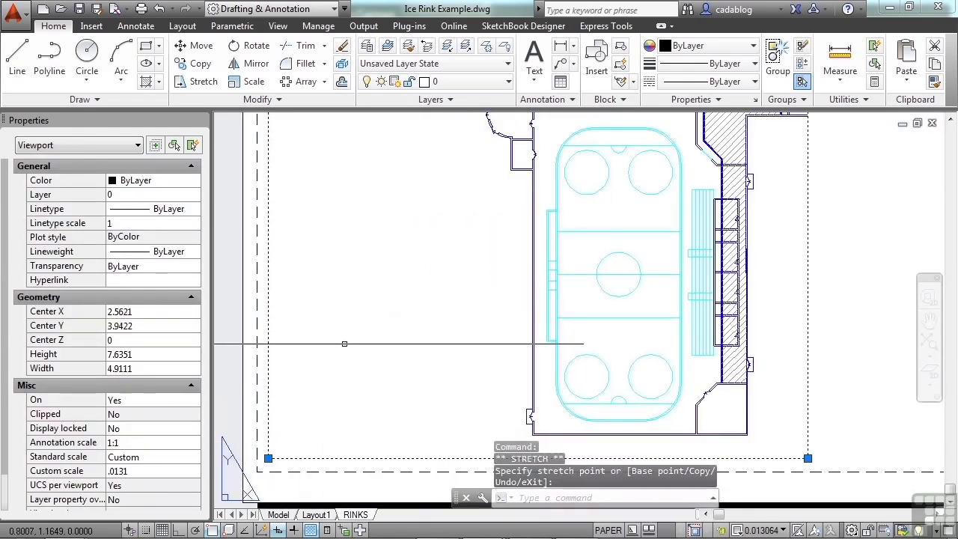
pyautogui.press('Escape')
# Step: Activate the viewport on the RINKS layout to work in model space through it
pyautogui.scroll(-2, 348, 334)
pyautogui.scroll(-1, 349, 332)
pyautogui.moveTo(383, 284); pyautogui.dragTo(403, 334, button='middle')
pyautogui.scroll(-1, 391, 307)
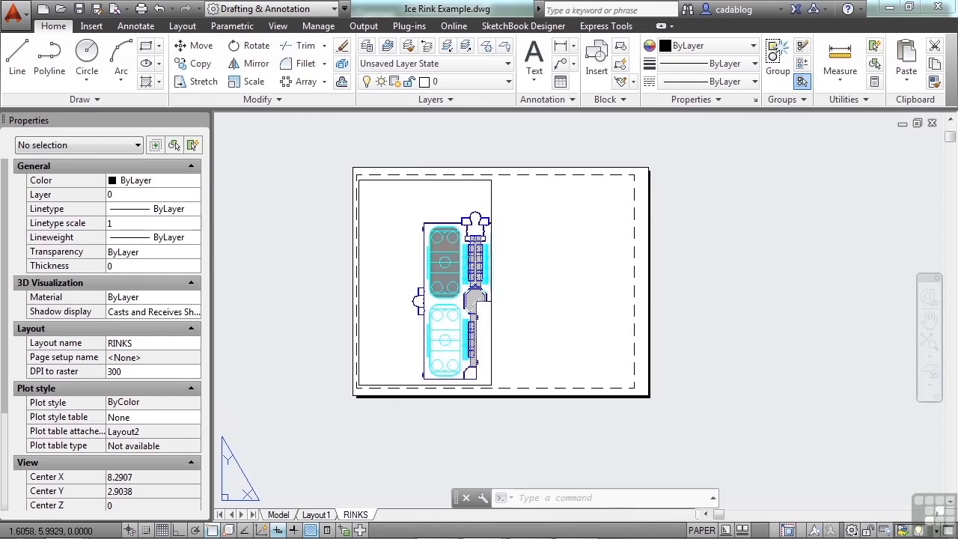
pyautogui.doubleClick(399, 226)
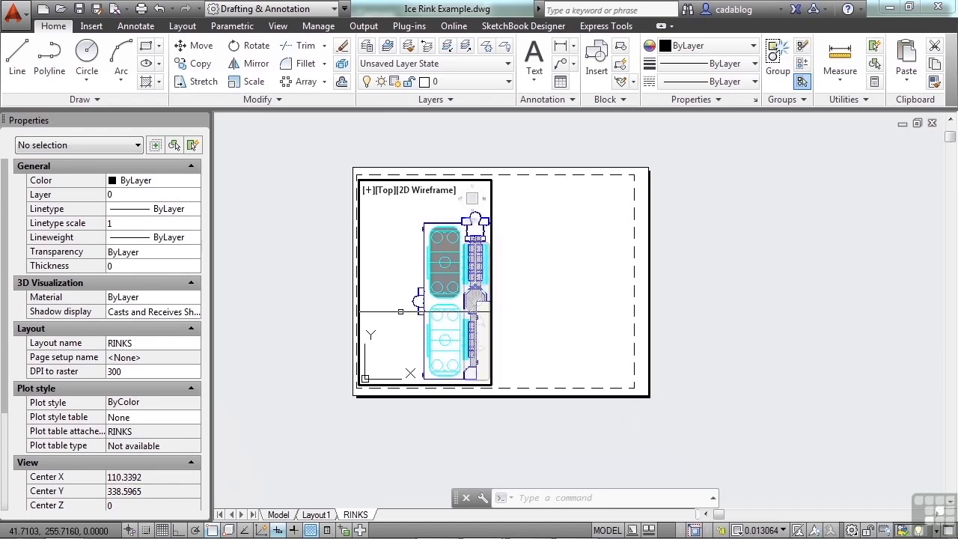
# Step: Try zooming and panning the building inside the active viewport
pyautogui.scroll(-2, 445, 259)
pyautogui.scroll(3, 443, 273)
pyautogui.scroll(-3, 440, 283)
pyautogui.scroll(2, 442, 290)
pyautogui.moveTo(443, 290); pyautogui.dragTo(414, 283, button='middle')
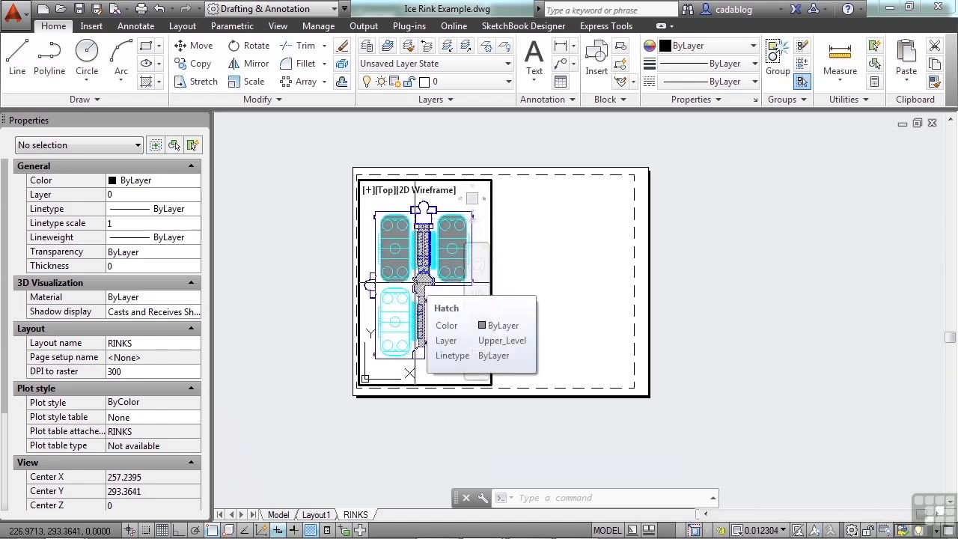
pyautogui.scroll(-4, 420, 275)
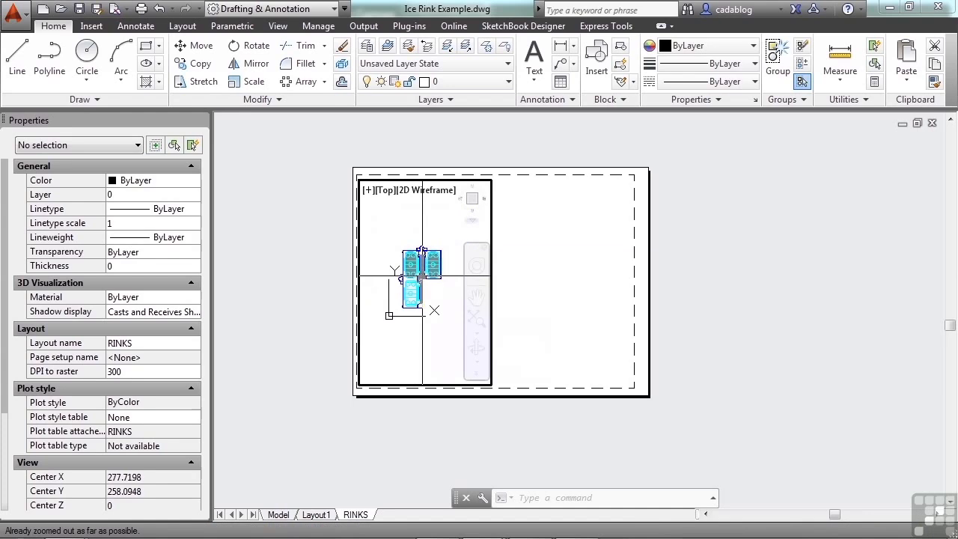
pyautogui.scroll(5, 420, 275)
pyautogui.scroll(4, 431, 265)
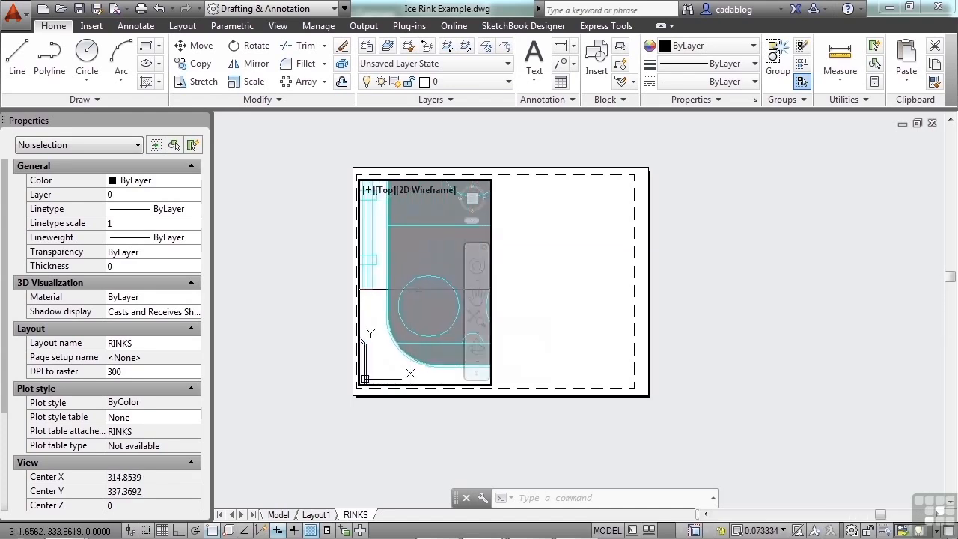
# Step: Zoom the active viewport to the drawing's extents and return to paper space
pyautogui.middleClick(431, 284)
pyautogui.middleClick(431, 285)
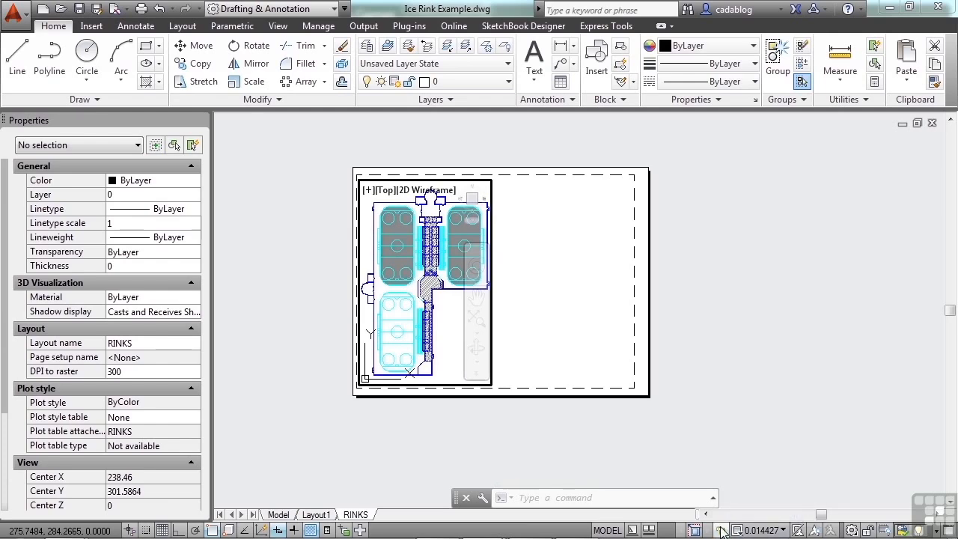
pyautogui.scroll(1, 423, 346)
pyautogui.scroll(-2, 423, 346)
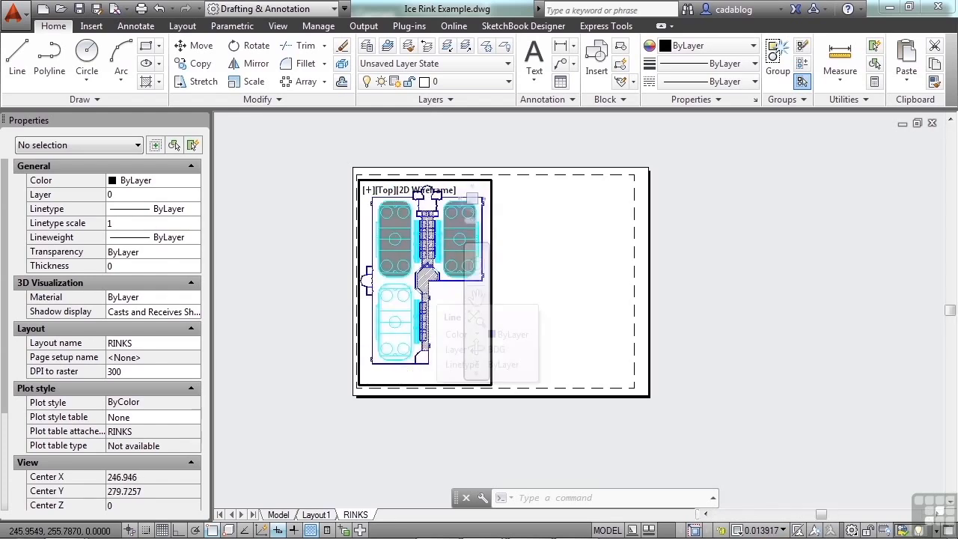
pyautogui.middleClick(426, 300)
pyautogui.middleClick(426, 299)
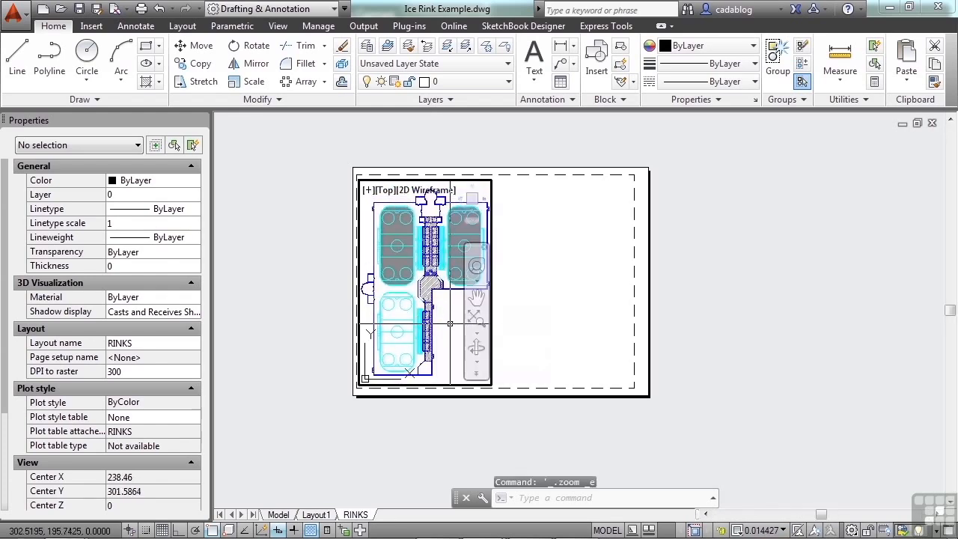
pyautogui.doubleClick(558, 320)
# Step: Activate the building viewport on the RINKS layout for work in model space
pyautogui.scroll(-1, 497, 286)
pyautogui.moveTo(497, 286)
pyautogui.mouseDown(button='middle')
pyautogui.moveTo(561, 267)
pyautogui.moveTo(484, 306)
pyautogui.moveTo(487, 299)
pyautogui.mouseUp(button='middle')
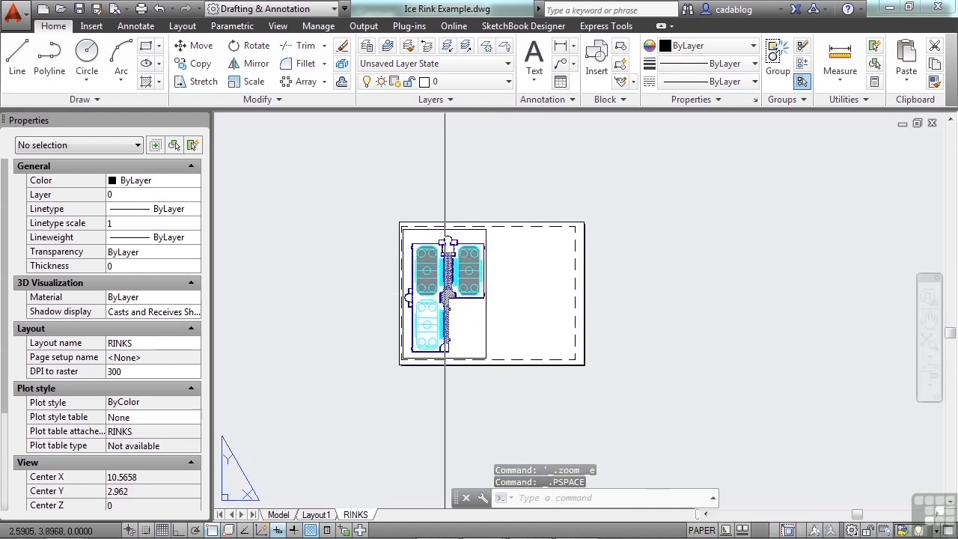
pyautogui.scroll(4, 444, 294)
pyautogui.scroll(-2, 444, 294)
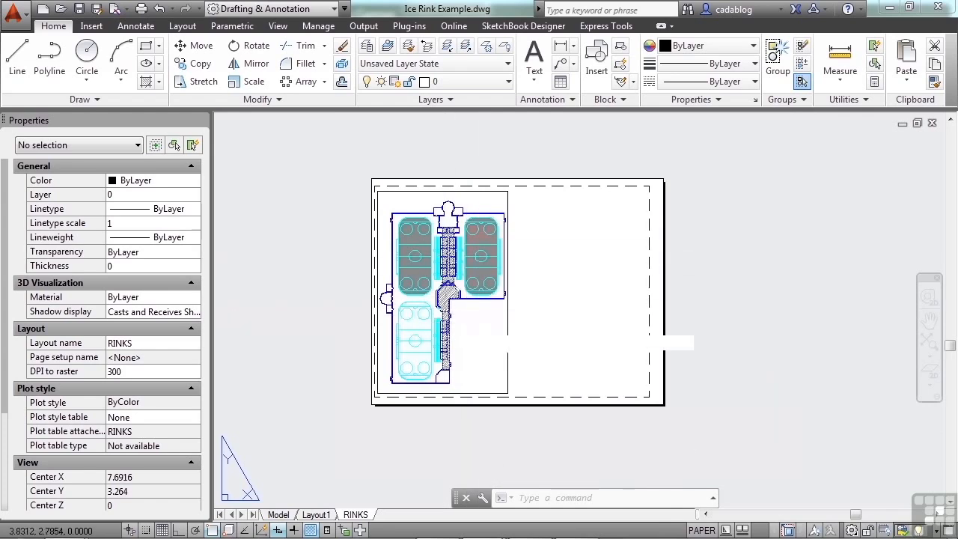
pyautogui.doubleClick(476, 323)
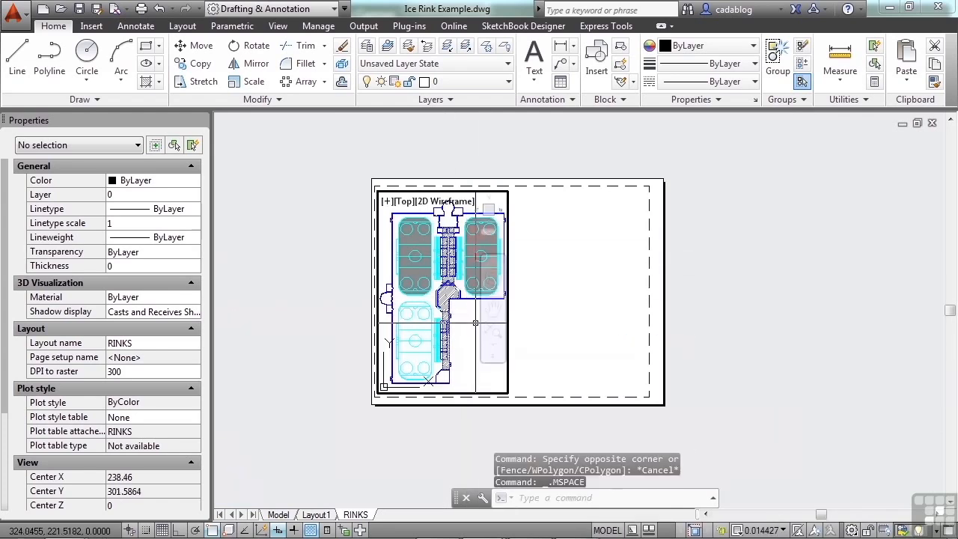
# Step: Try zooming and panning the building inside the viewport, and restore the view to the drawing's extents
pyautogui.scroll(-3, 448, 317)
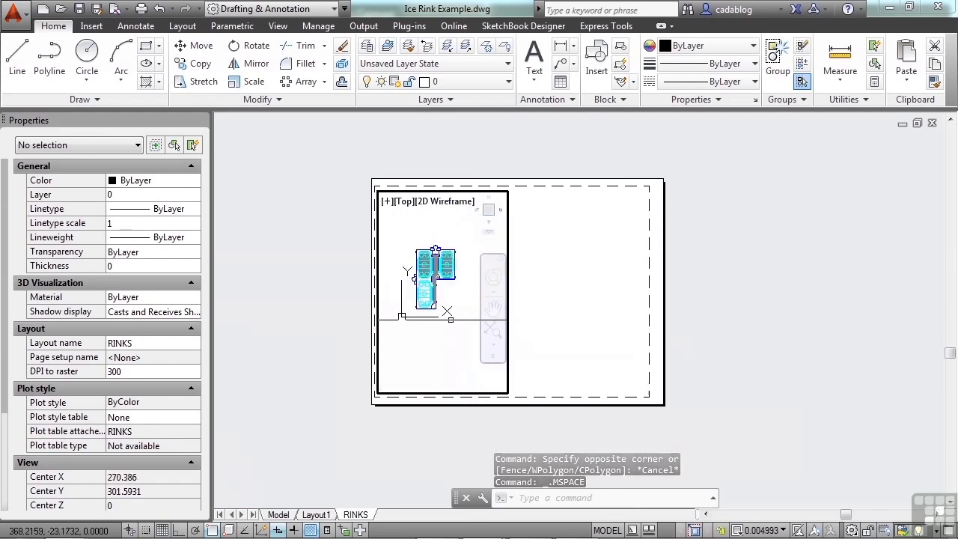
pyautogui.scroll(3, 451, 316)
pyautogui.moveTo(449, 286); pyautogui.dragTo(474, 333, button='middle')
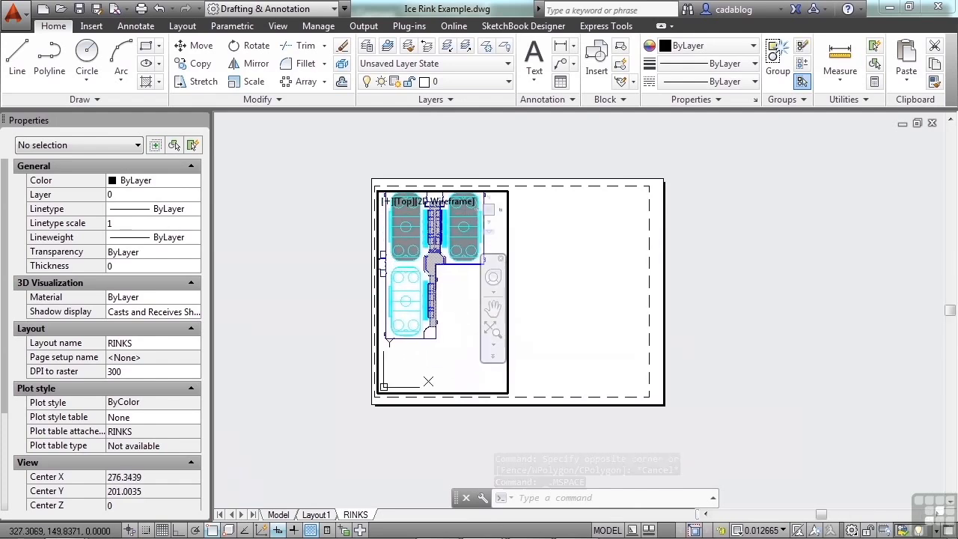
pyautogui.middleClick(461, 311)
pyautogui.middleClick(461, 310)
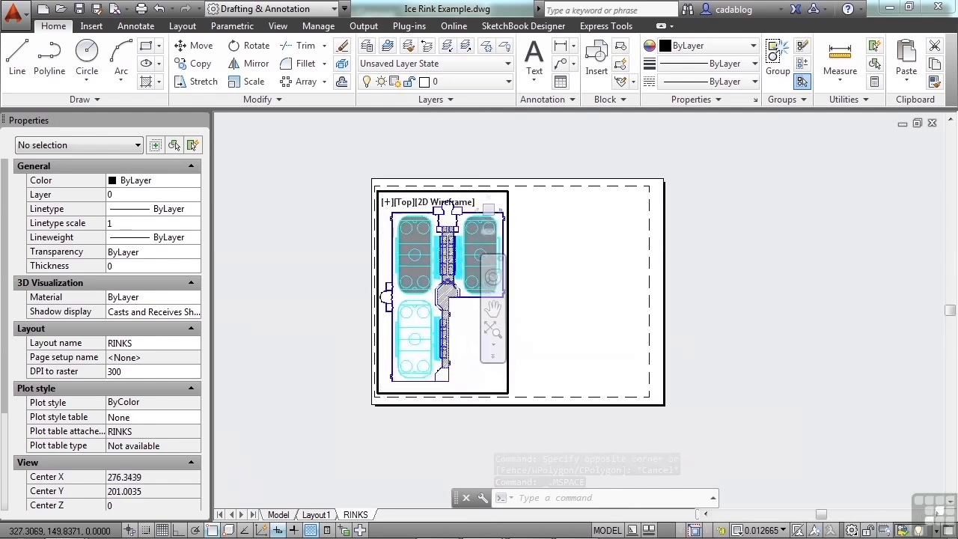
# Step: Lock the active viewport, try zooming over the building inside it, and unlock the viewport again
pyautogui.click(722, 531)
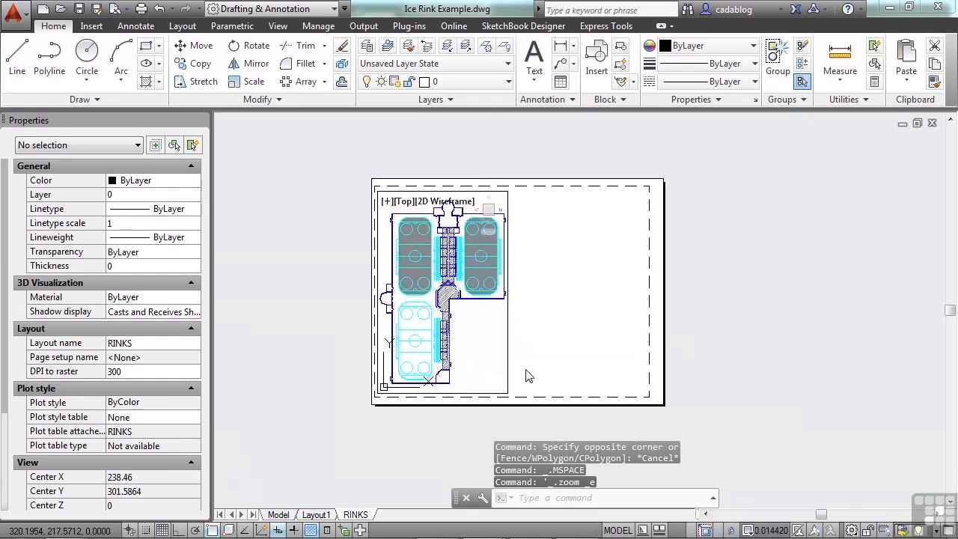
pyautogui.click(469, 329)
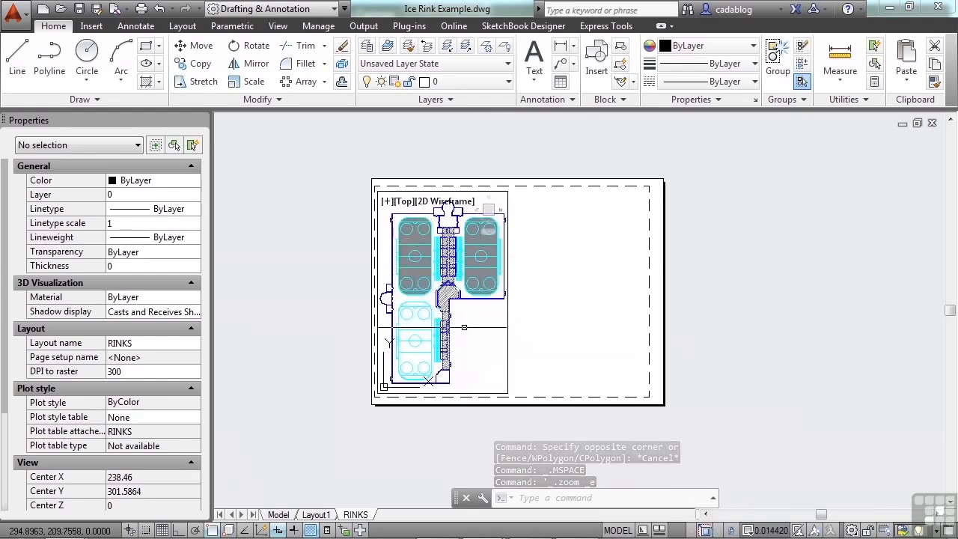
pyautogui.click(470, 330)
pyautogui.scroll(-2, 454, 303)
pyautogui.scroll(2, 454, 304)
pyautogui.scroll(6, 452, 300)
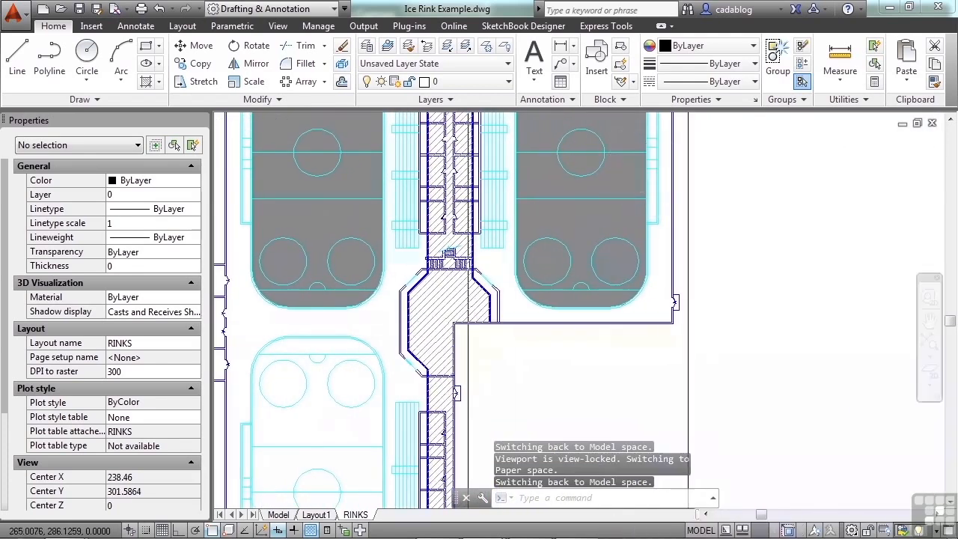
pyautogui.scroll(-6, 465, 321)
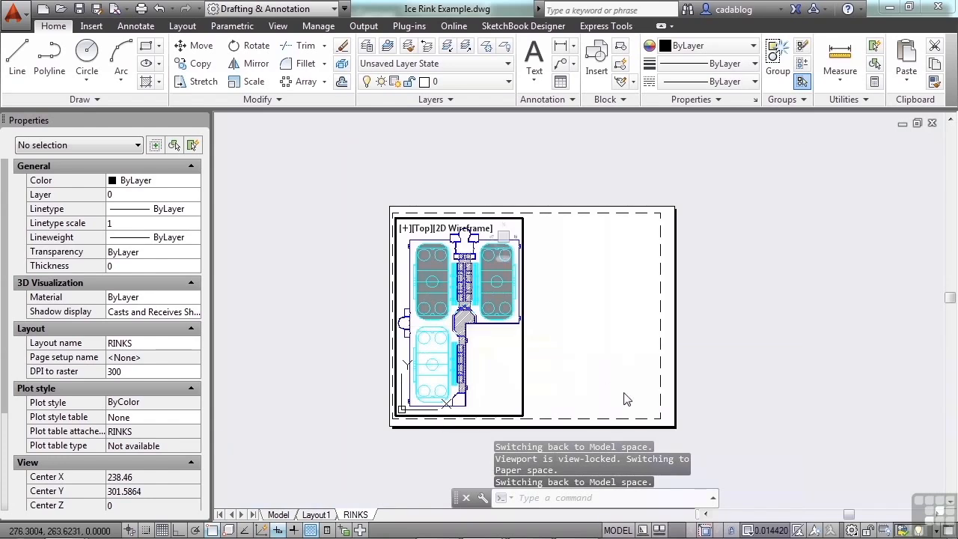
pyautogui.click(729, 525)
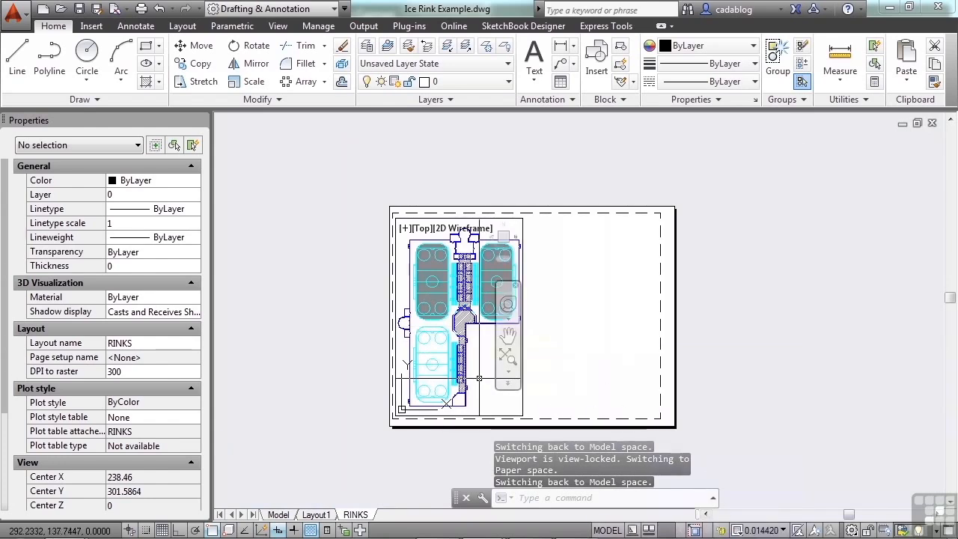
# Step: Set the building viewport's scale to 1:100, lock its display, and return to paper space
pyautogui.click(764, 529)
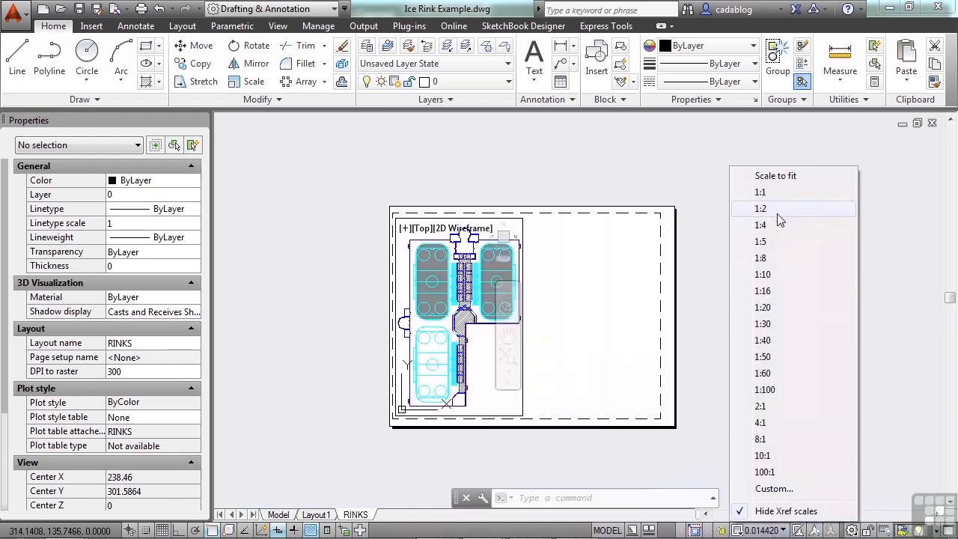
pyautogui.click(764, 389)
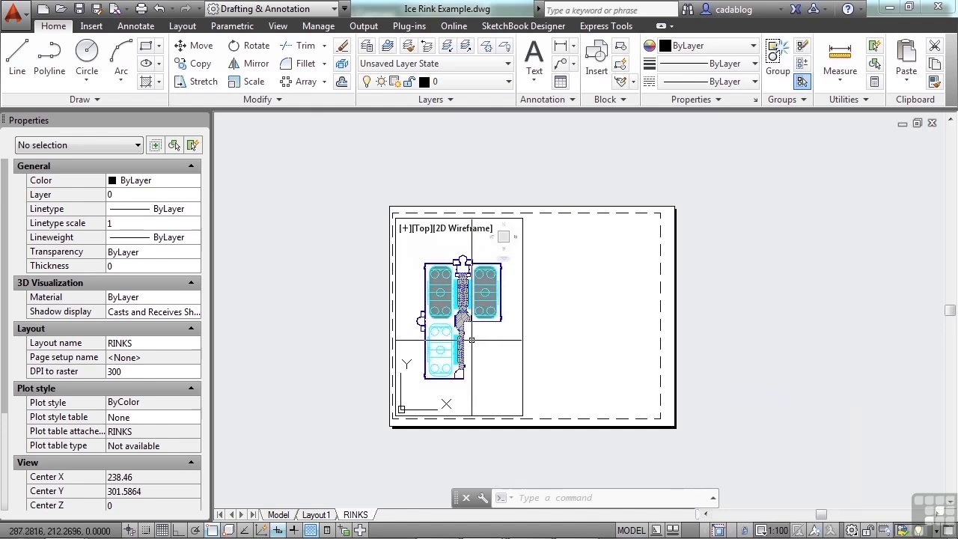
pyautogui.scroll(4, 451, 318)
pyautogui.scroll(-4, 454, 313)
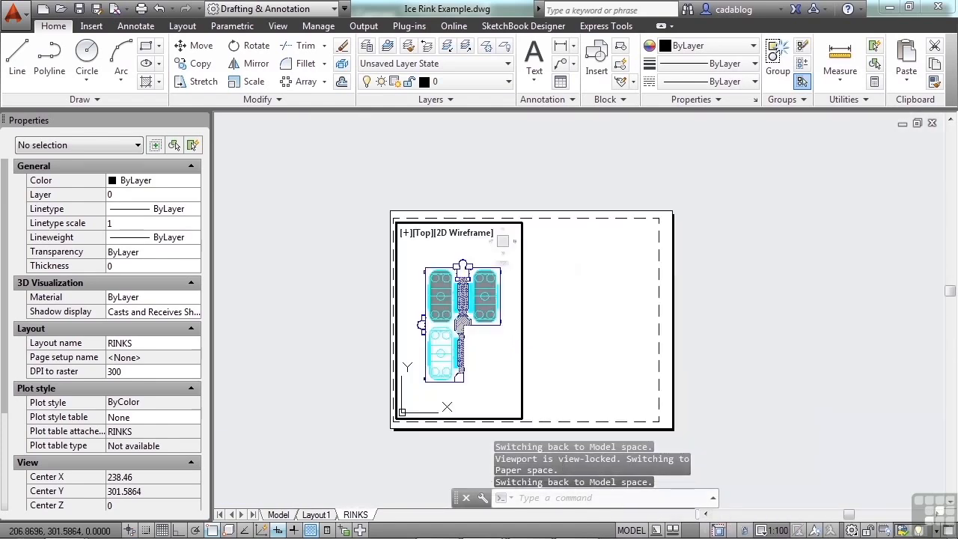
pyautogui.moveTo(452, 311); pyautogui.dragTo(439, 312, button='middle')
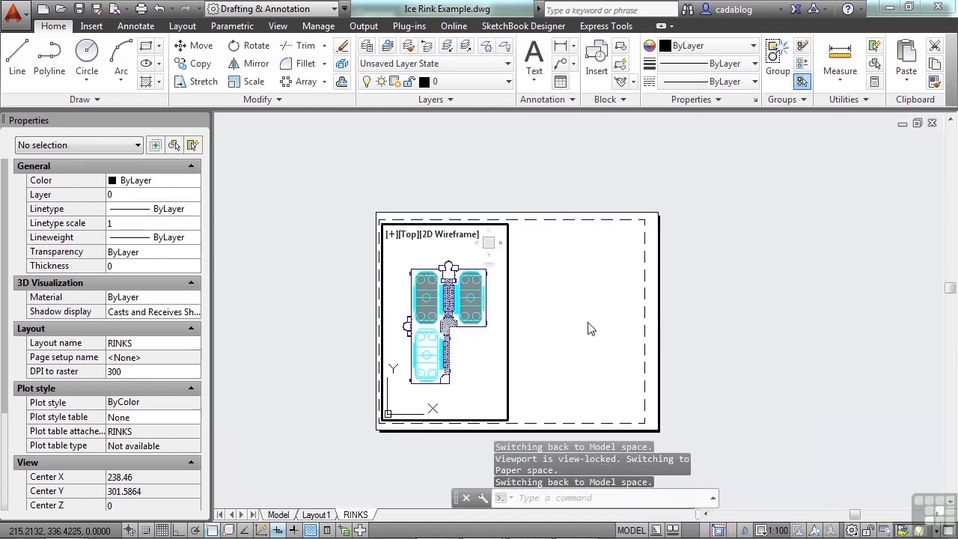
pyautogui.doubleClick(587, 322)
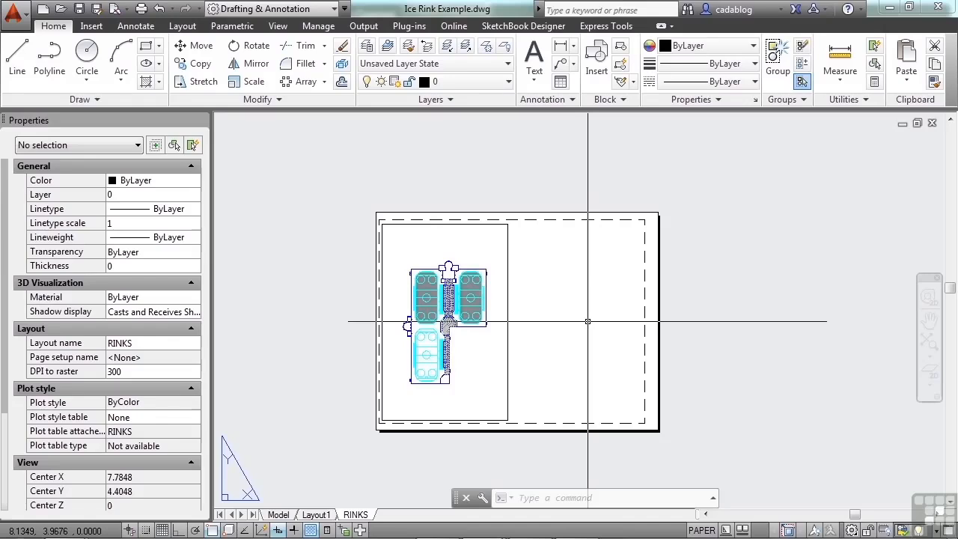
# Step: Create a rectangular viewport about 4.84 wide by 4.64 high on the empty right half of the sheet
pyautogui.moveTo(542, 321); pyautogui.dragTo(531, 341, button='middle')
pyautogui.scroll(2, 439, 333)
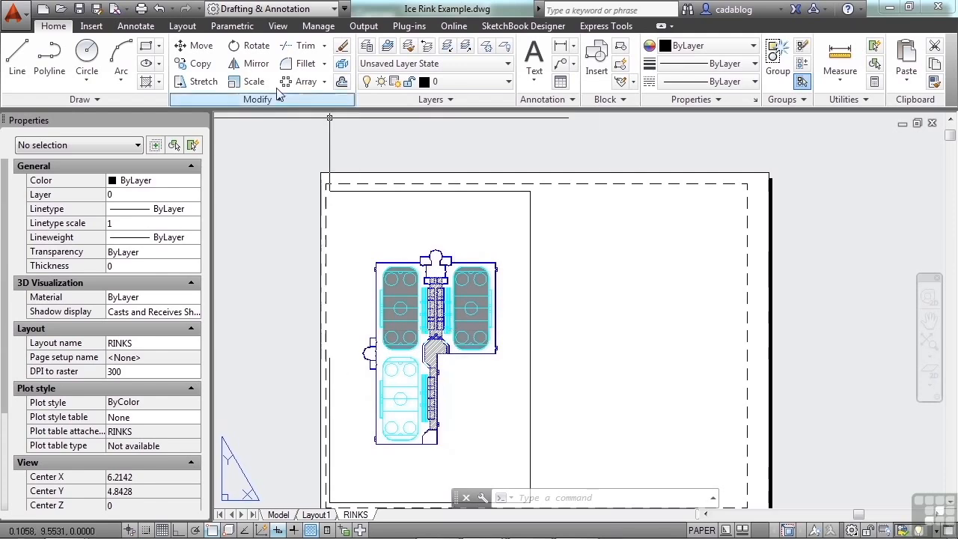
pyautogui.click(183, 27)
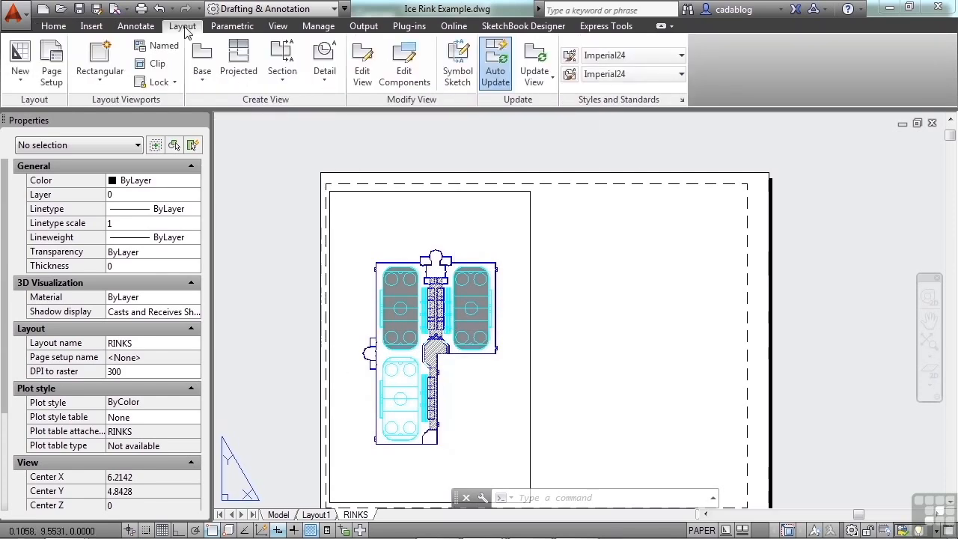
pyautogui.click(103, 80)
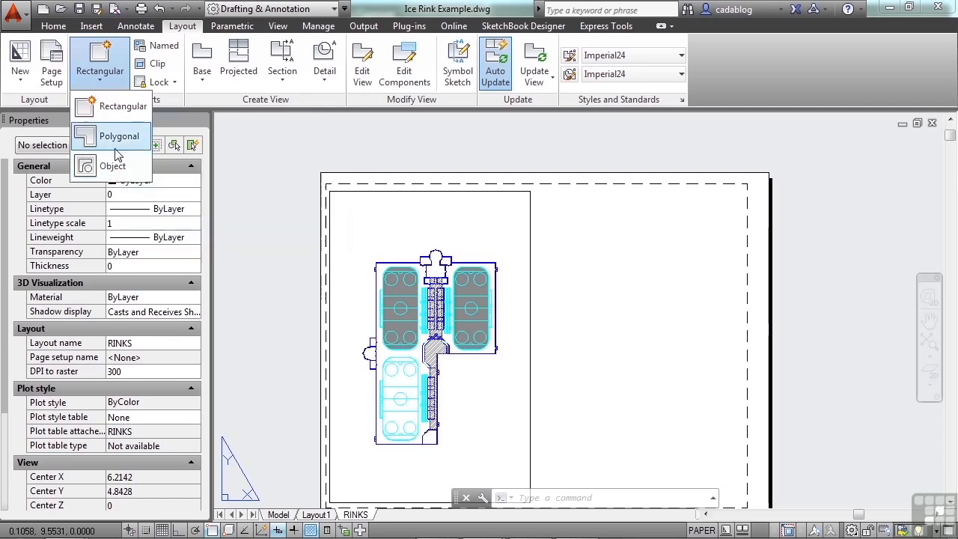
pyautogui.click(120, 107)
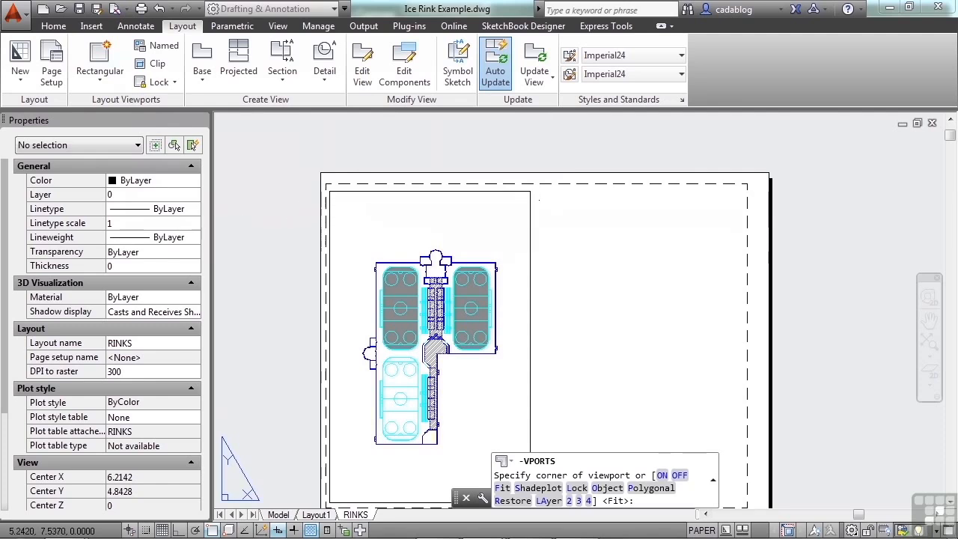
pyautogui.click(539, 200)
pyautogui.click(737, 389)
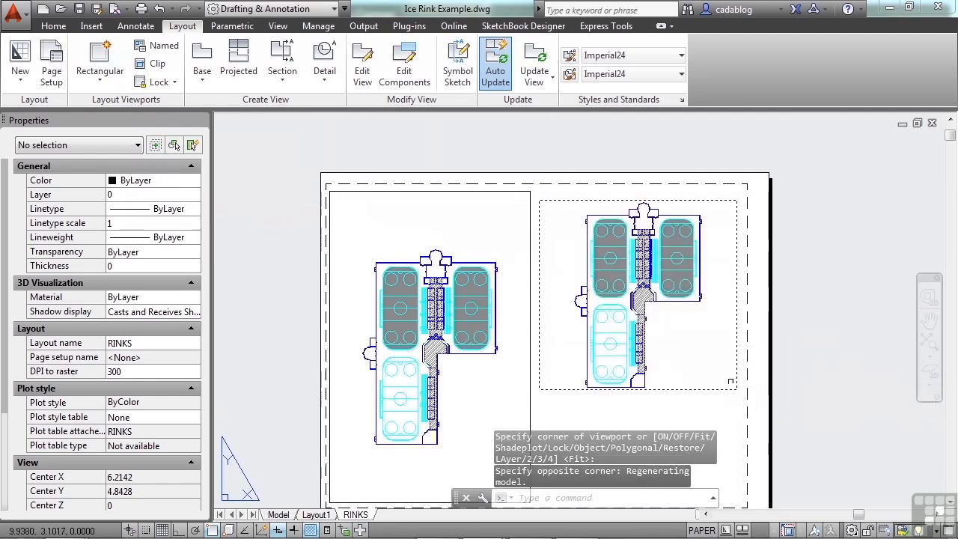
# Step: Activate the new viewport and frame the rounded entrance at the building's upper end in it
pyautogui.doubleClick(677, 344)
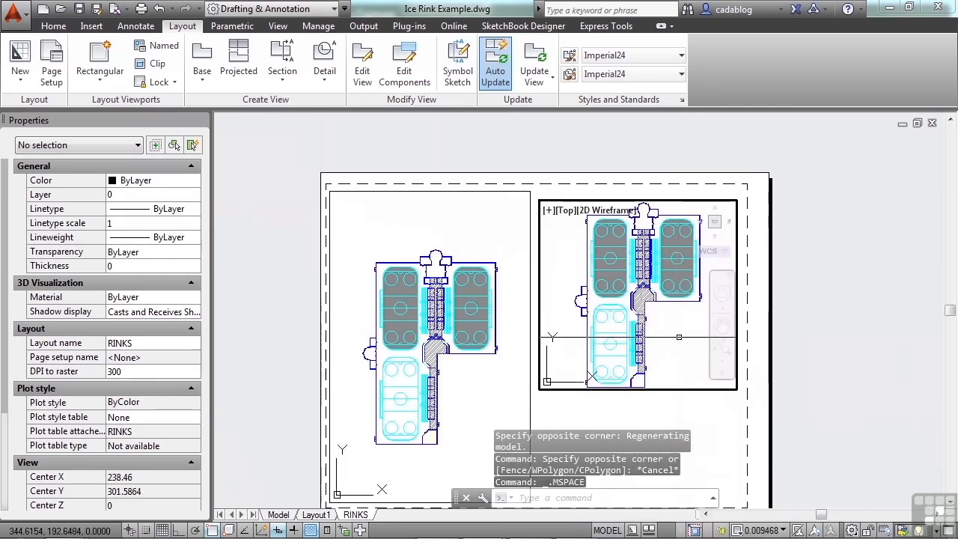
pyautogui.moveTo(650, 268); pyautogui.dragTo(654, 309, button='middle')
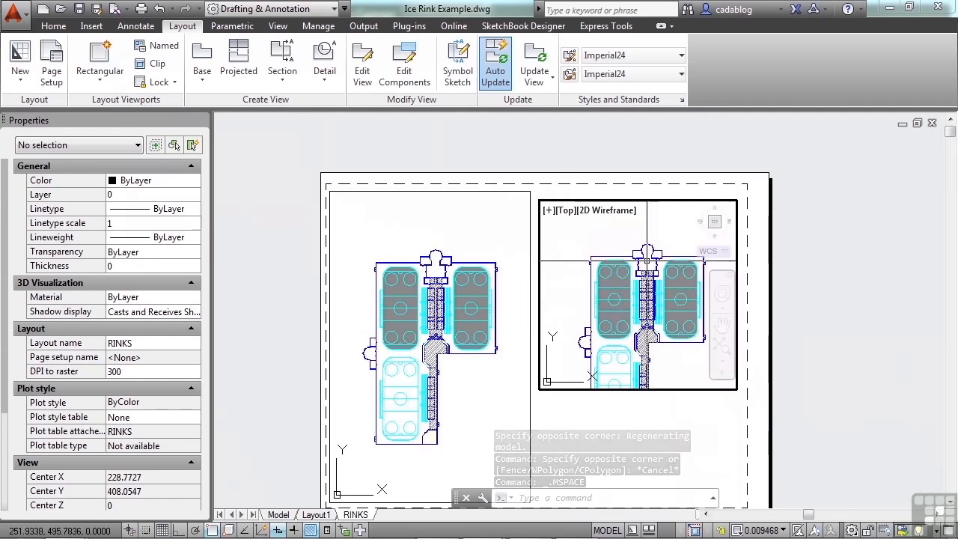
pyautogui.scroll(5, 646, 258)
pyautogui.moveTo(647, 258); pyautogui.dragTo(638, 297, button='middle')
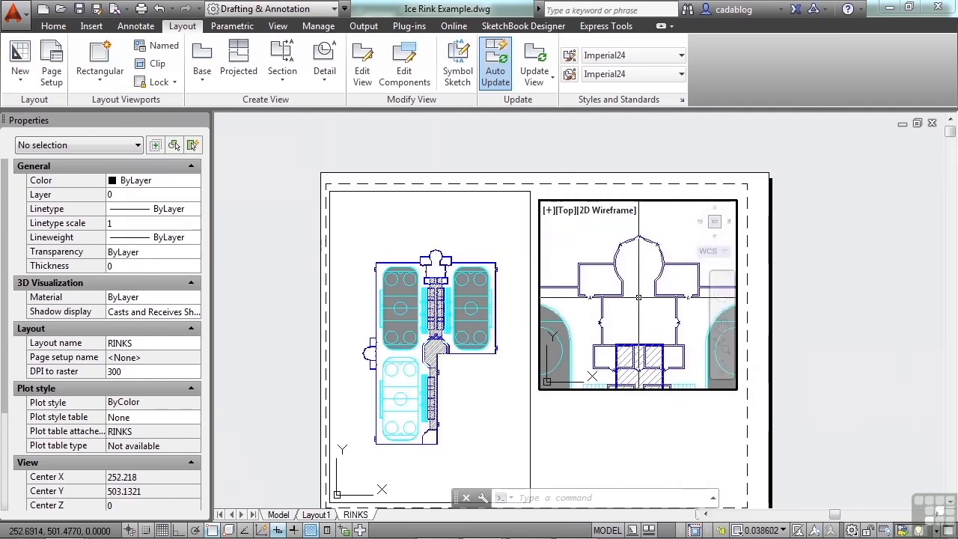
# Step: Set the entrance viewport's scale to 1:30, recenter the entrance in it, and lock the viewport
pyautogui.click(769, 529)
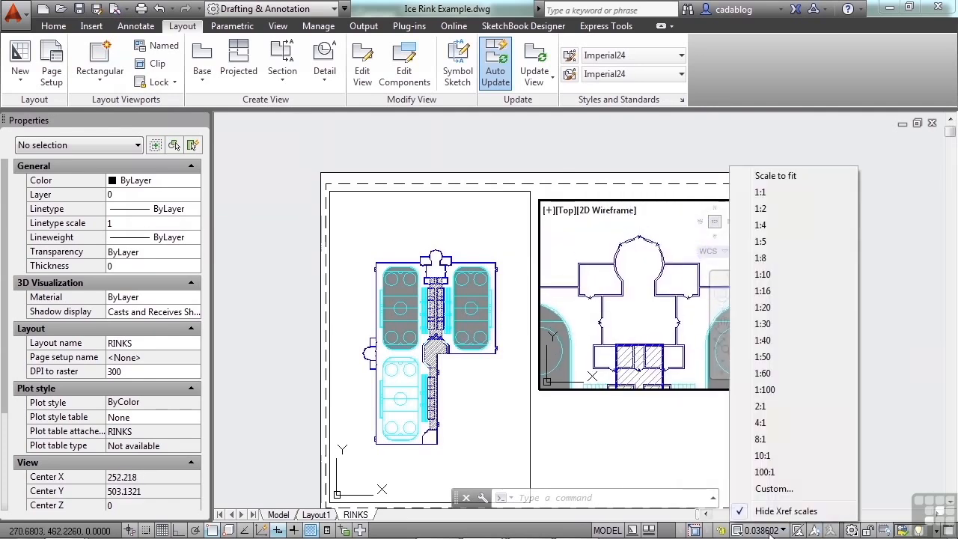
pyautogui.click(763, 323)
pyautogui.moveTo(634, 314); pyautogui.dragTo(631, 300, button='middle')
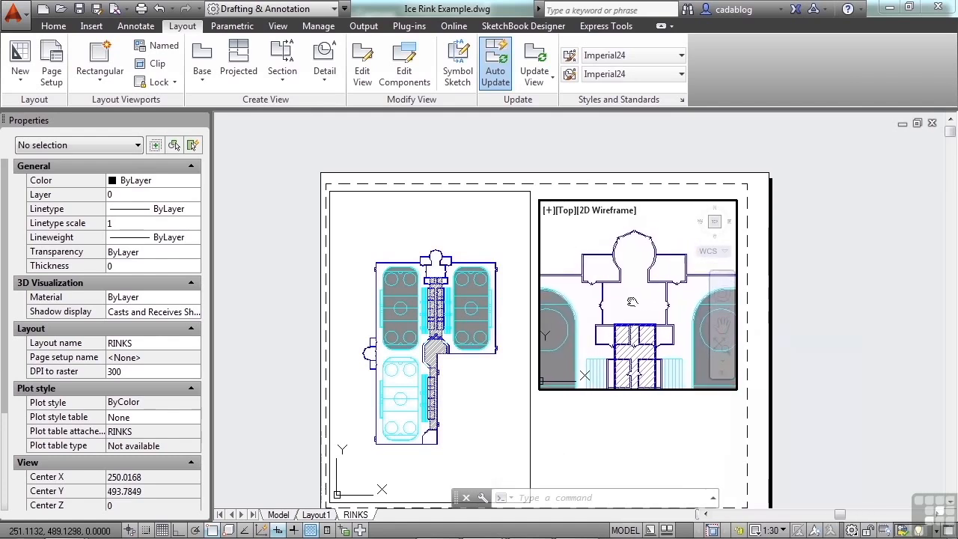
pyautogui.click(741, 528)
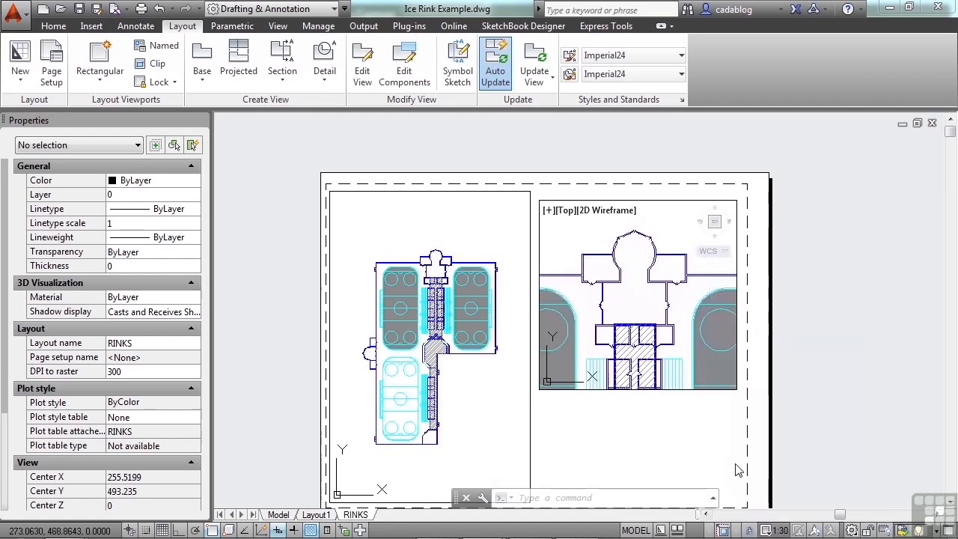
# Step: Turn off object snap and pull in two opposite corners of the entrance viewport, making it about 3.16 wide by 3.23 high
pyautogui.click(691, 389)
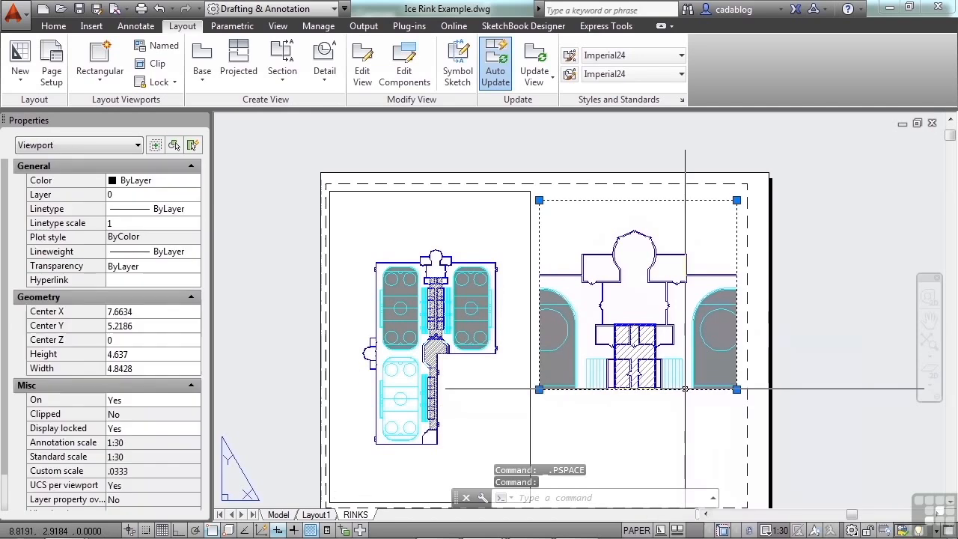
pyautogui.click(737, 389)
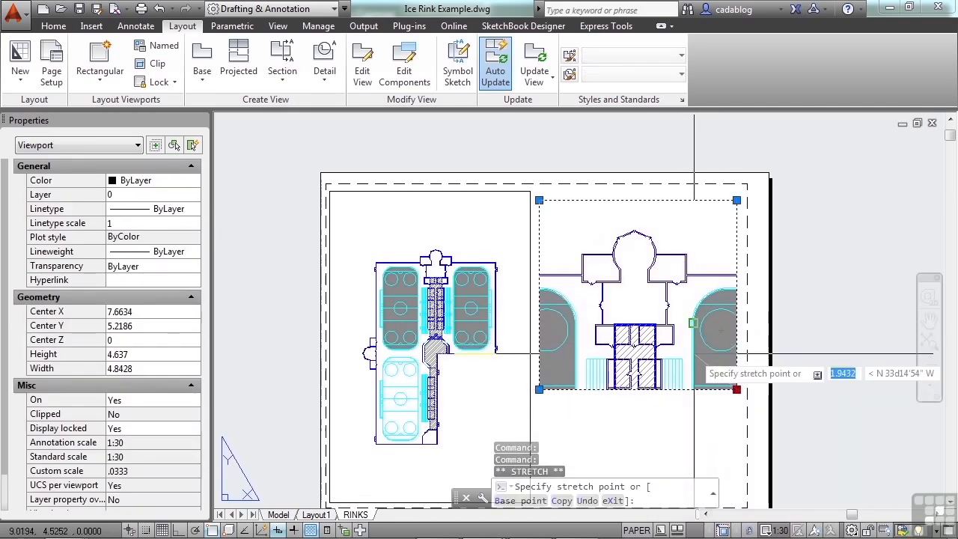
pyautogui.press('F3')
pyautogui.click(698, 357)
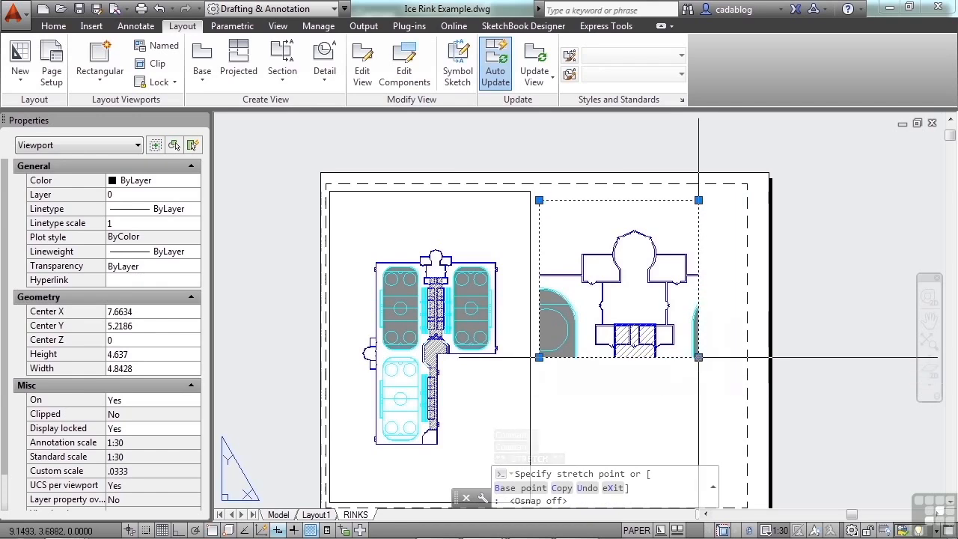
pyautogui.click(539, 200)
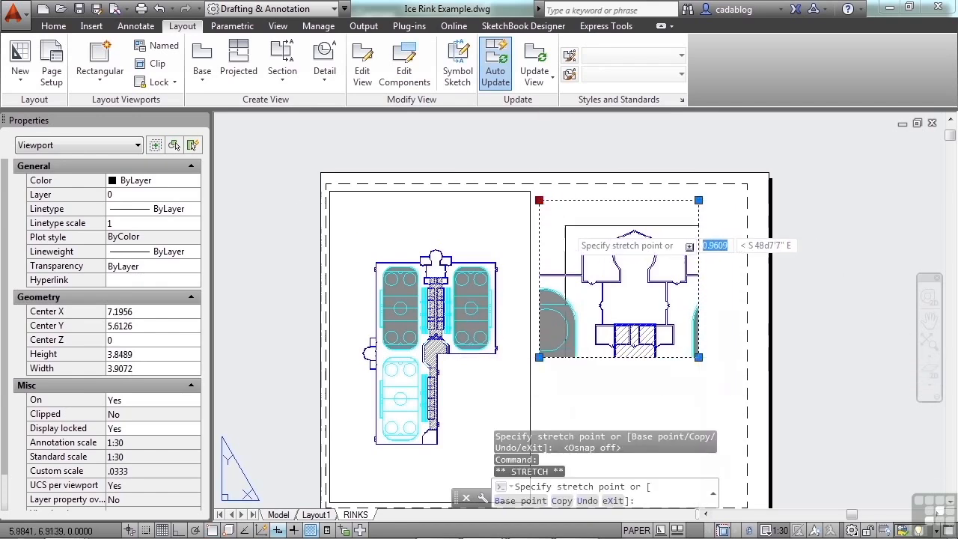
pyautogui.click(570, 225)
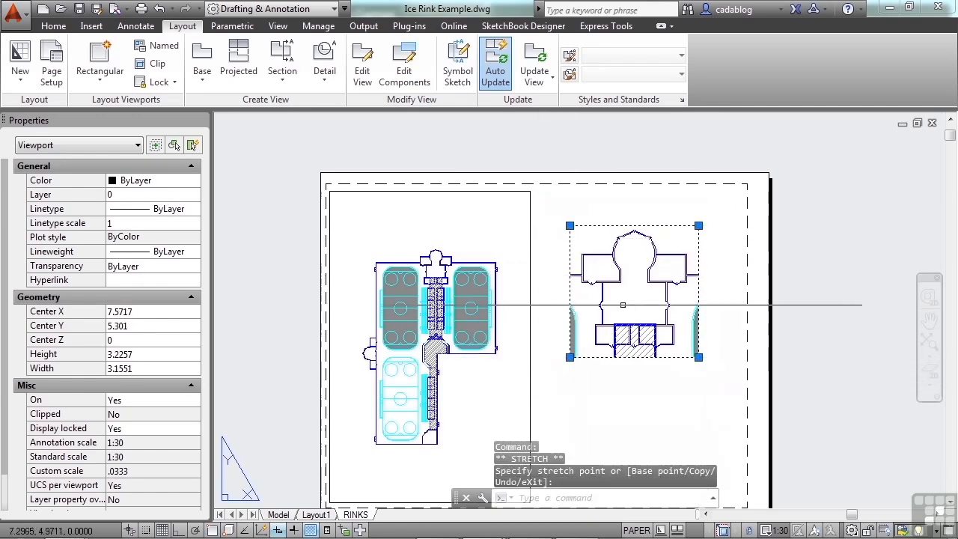
# Step: Move the entrance viewport up and slightly left, level with the upper part of the building viewport
pyautogui.press('Escape')
pyautogui.write('m')
pyautogui.press('Return')
pyautogui.click(718, 351)
pyautogui.click(640, 300)
pyautogui.scroll(2, 640, 298)
pyautogui.press('Return')
pyautogui.click(654, 314)
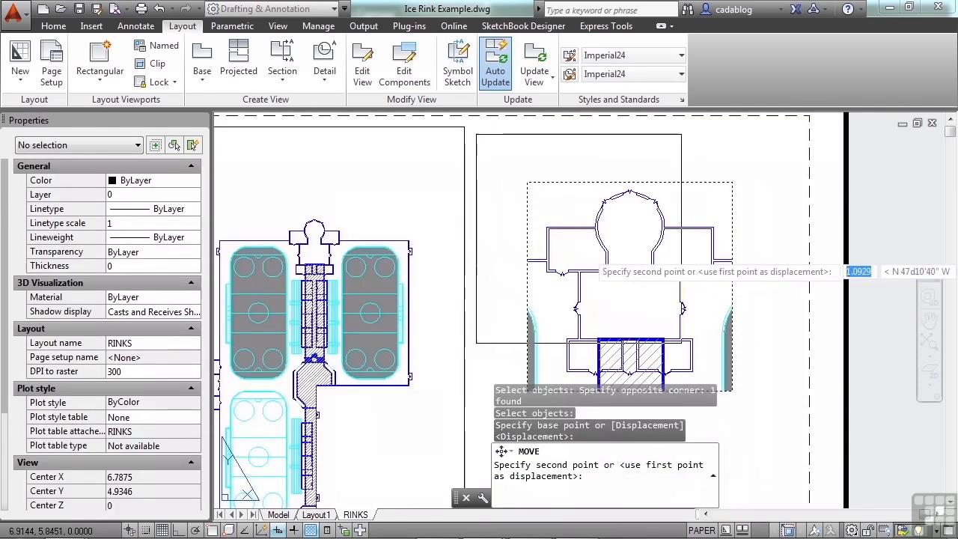
pyautogui.click(630, 267)
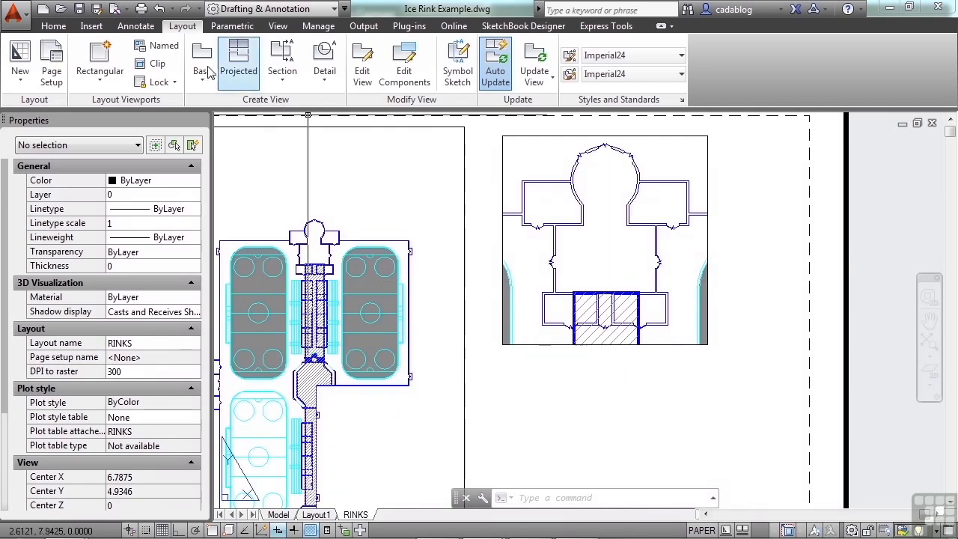
# Step: Turn on object snap and add a linear dimension across the entrance's two side wings in the 1:30 viewport, placed just above the viewport border
pyautogui.click(137, 26)
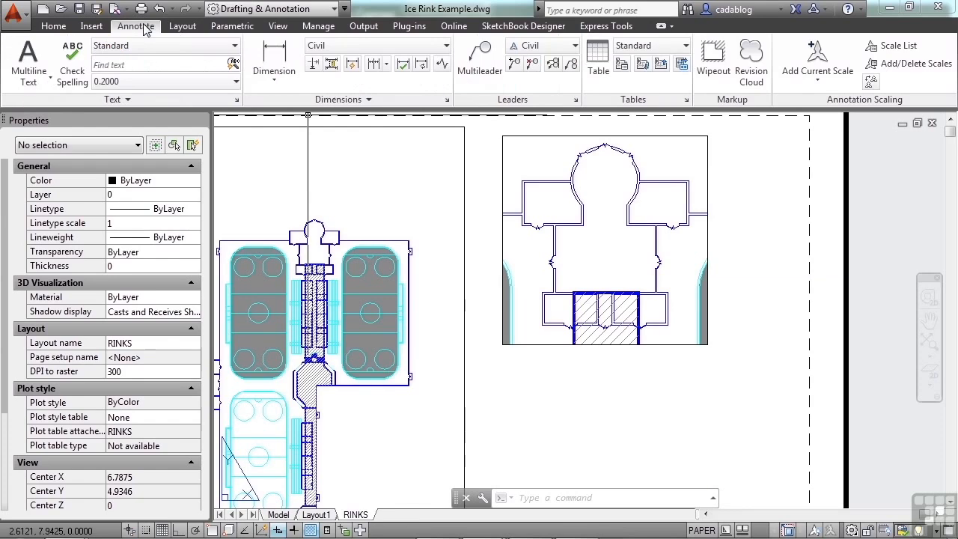
pyautogui.click(271, 60)
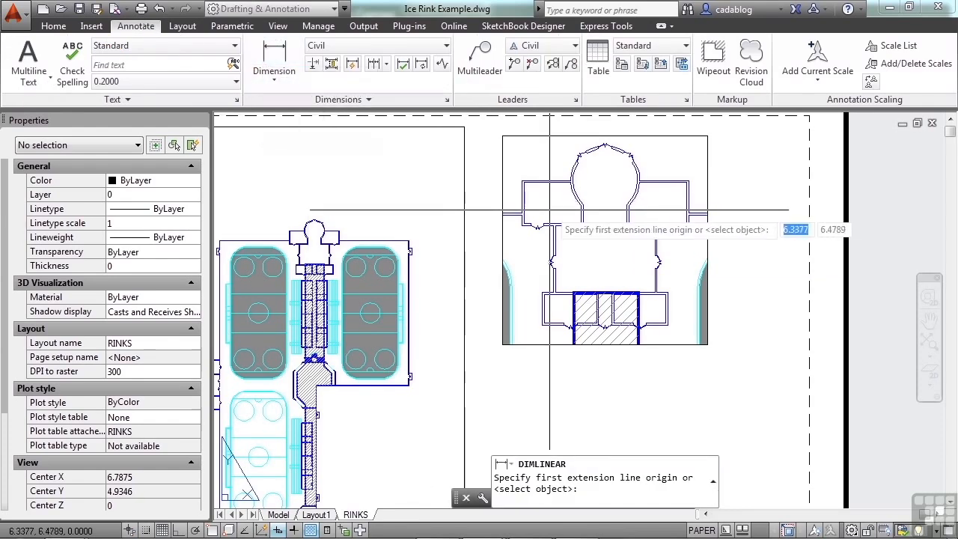
pyautogui.press('F3')
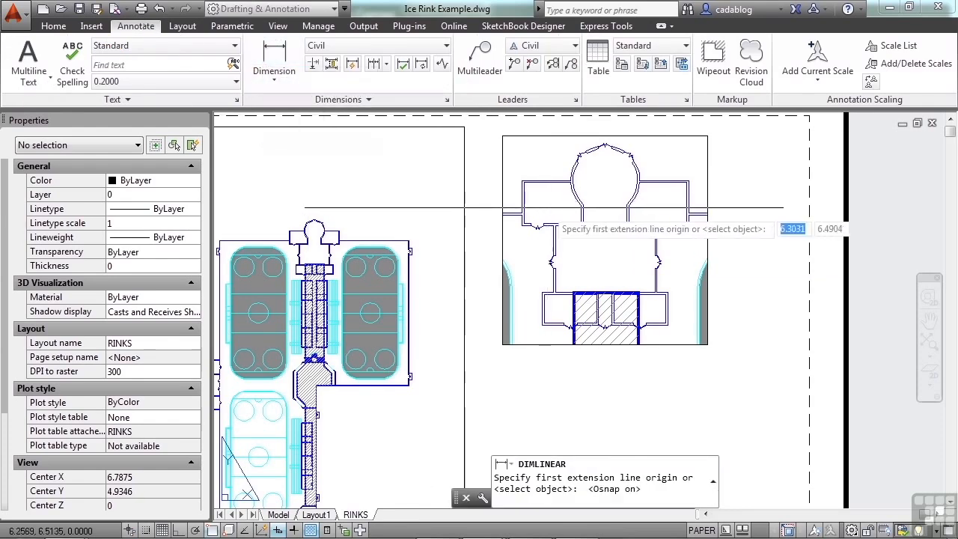
pyautogui.scroll(2, 510, 179)
pyautogui.click(527, 181)
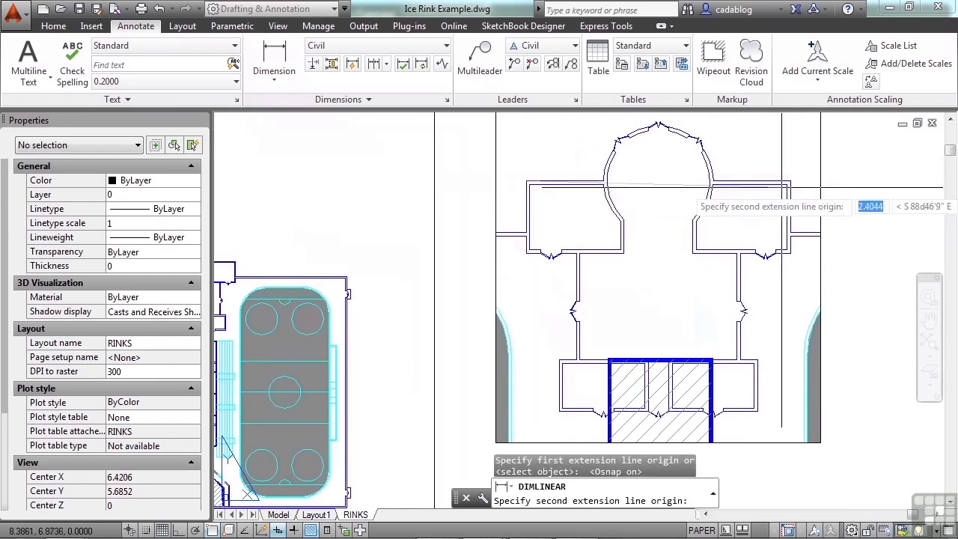
pyautogui.click(790, 182)
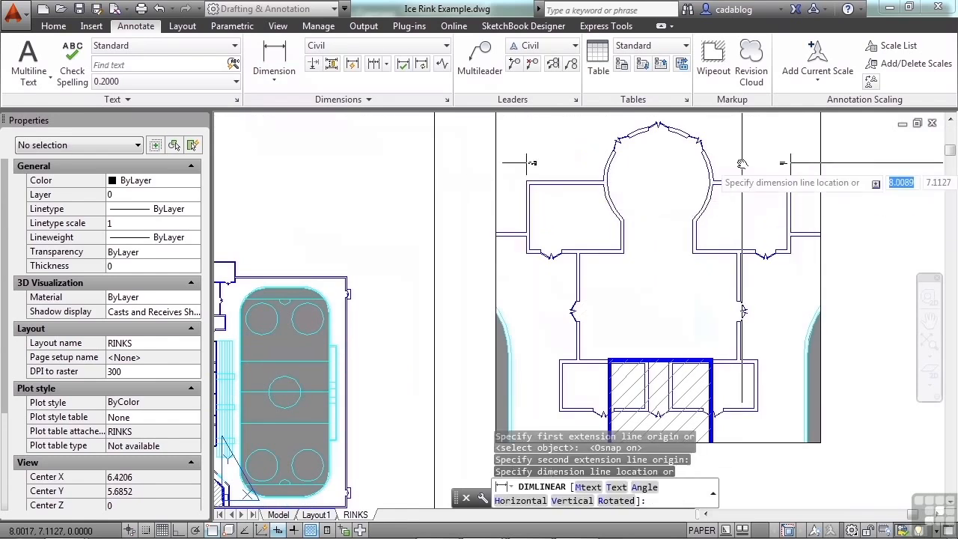
pyautogui.moveTo(742, 169); pyautogui.dragTo(728, 278, button='middle')
pyautogui.scroll(4, 707, 225)
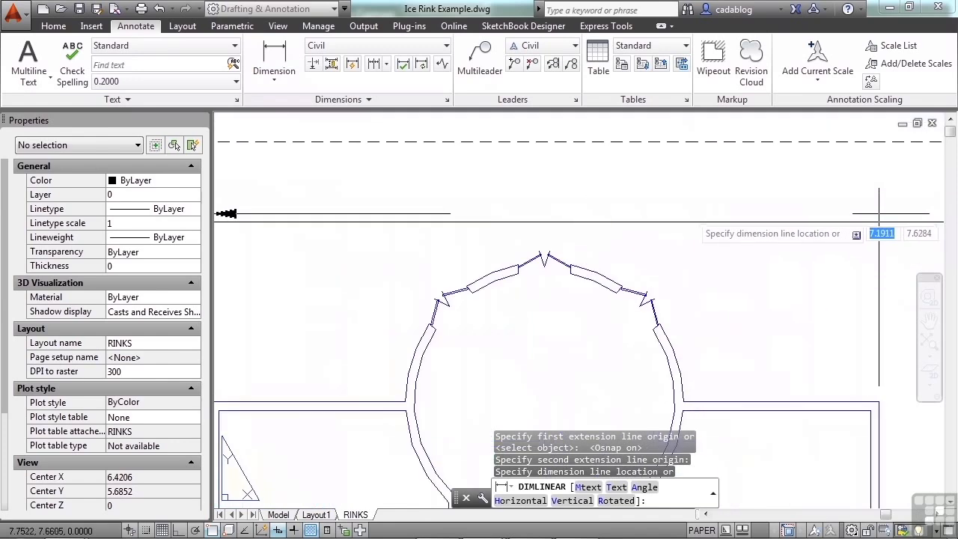
pyautogui.click(687, 222)
pyautogui.scroll(-2, 640, 221)
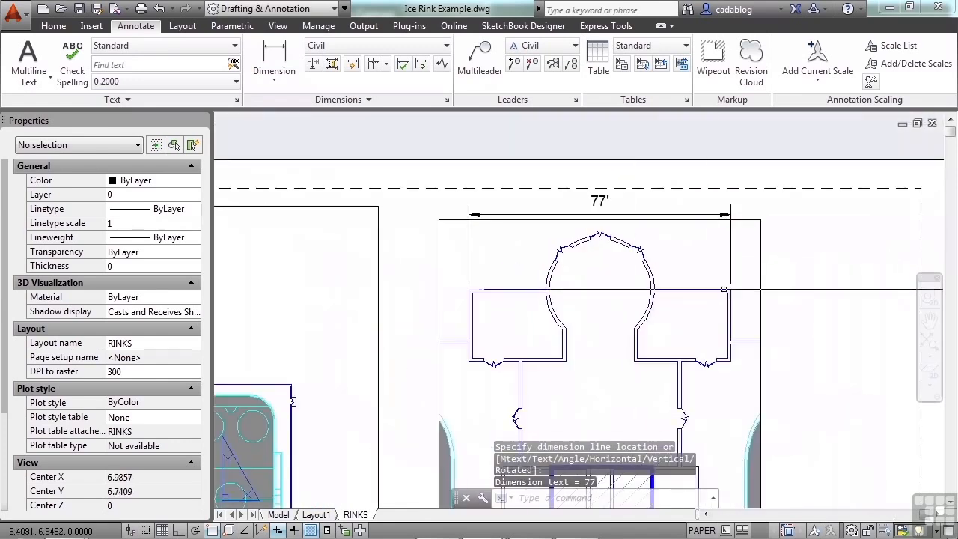
# Step: Add a vertical linear dimension along the outer wall of the entrance's right wing, placed just outside the 1:30 viewport
pyautogui.scroll(2, 725, 299)
pyautogui.press('Return')
pyautogui.click(732, 289)
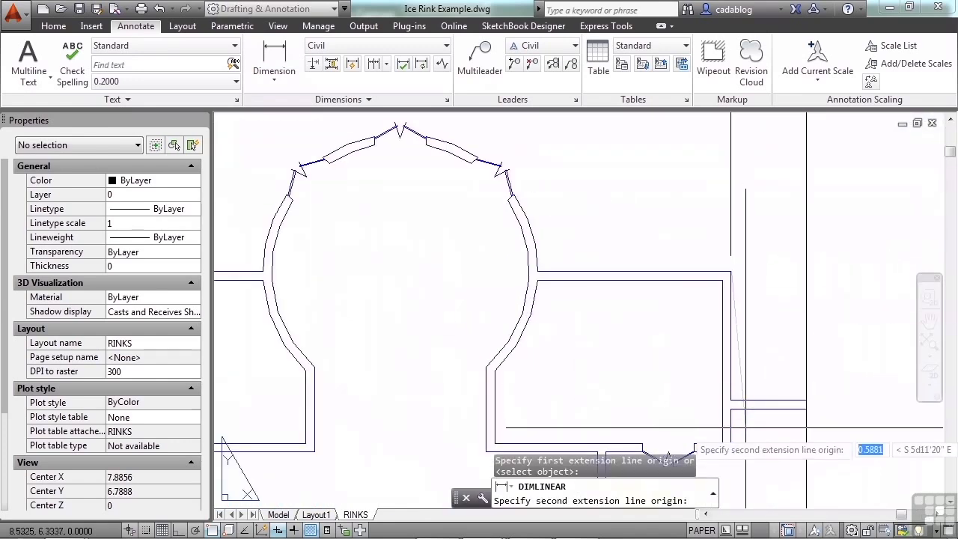
pyautogui.click(731, 443)
pyautogui.scroll(-2, 669, 400)
pyautogui.click(808, 423)
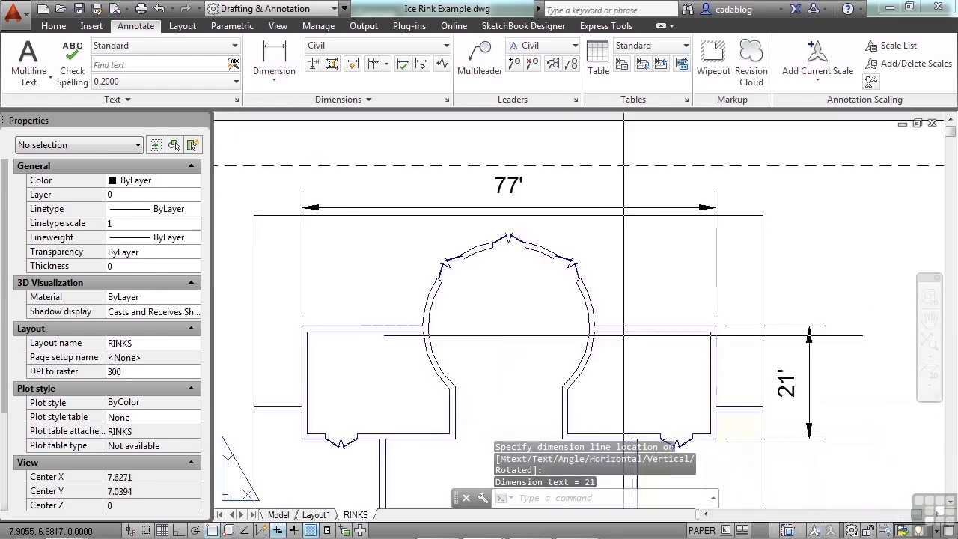
# Step: Add a radius dimension to the rounded entrance wall in the 1:30 viewport, with its text inside the curve
pyautogui.click(273, 74)
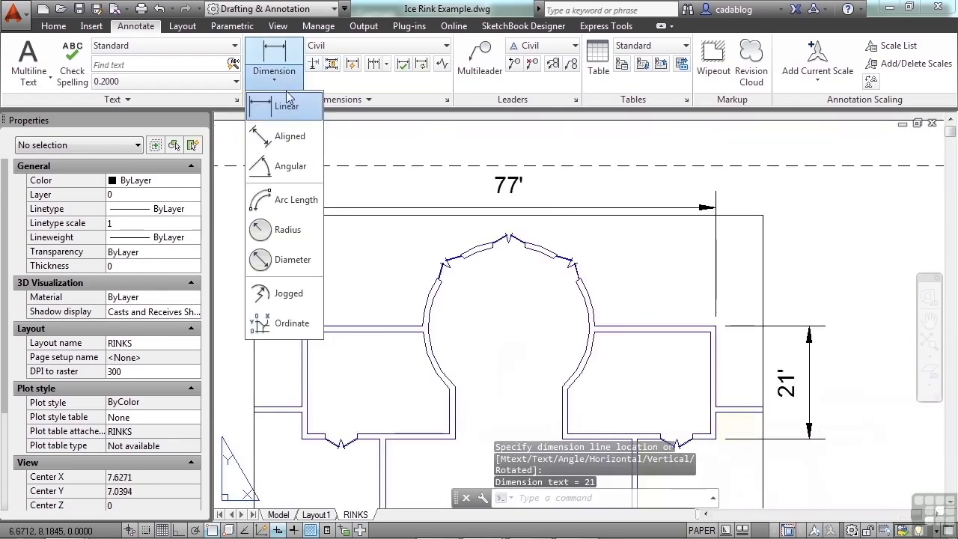
pyautogui.click(288, 229)
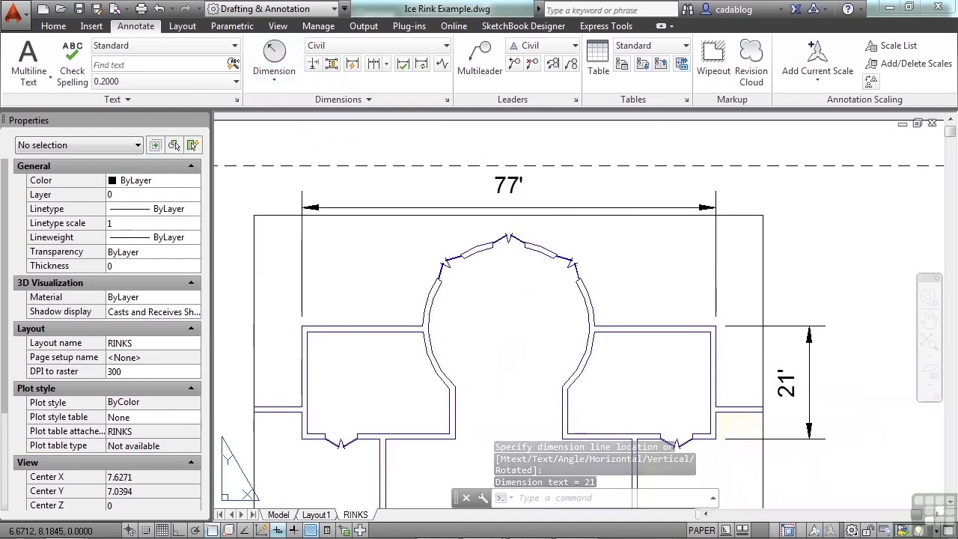
pyautogui.click(434, 300)
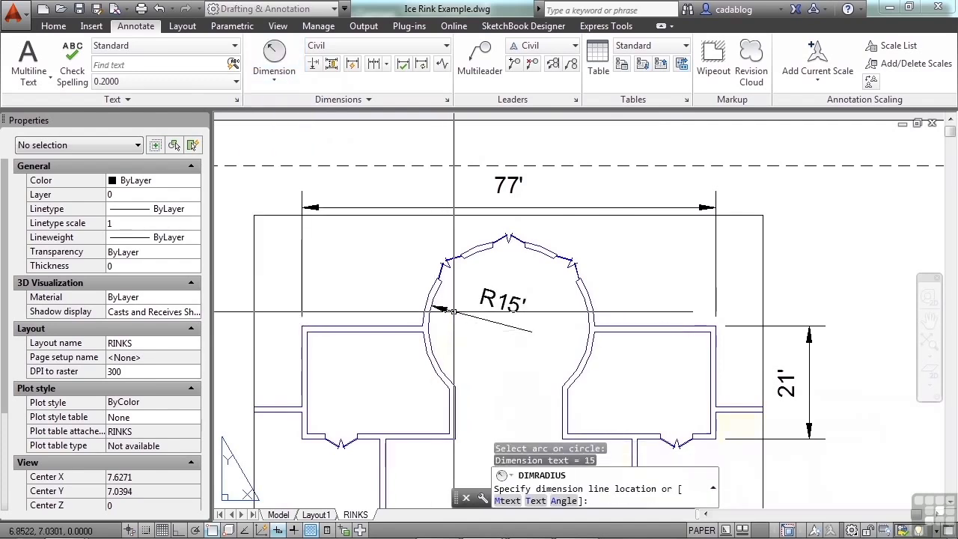
pyautogui.click(509, 299)
pyautogui.scroll(-4, 598, 255)
pyautogui.scroll(-3, 603, 249)
pyautogui.moveTo(676, 250); pyautogui.dragTo(608, 245, button='middle')
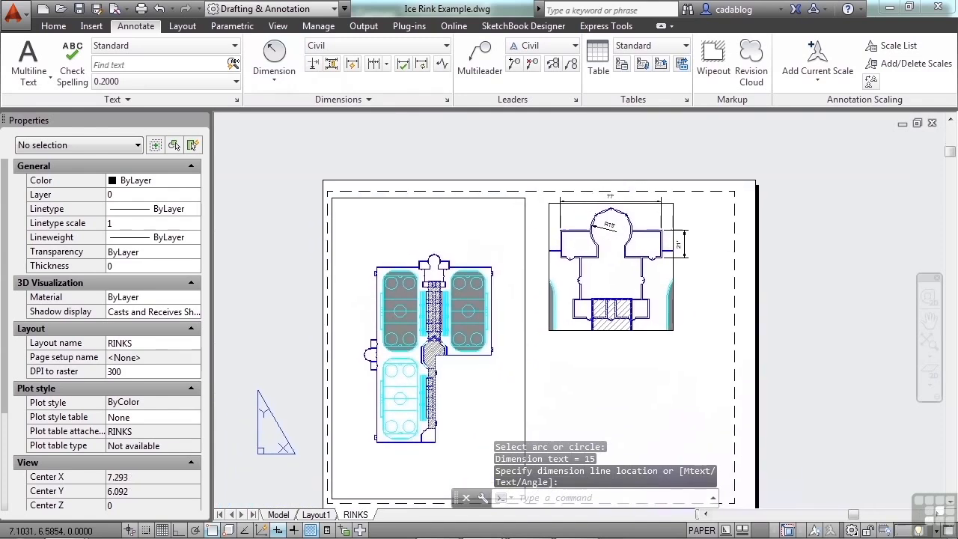
# Step: Add a linear dimension across the building's full upper width in the 1:100 viewport, placed above the rounded entrance
pyautogui.click(275, 78)
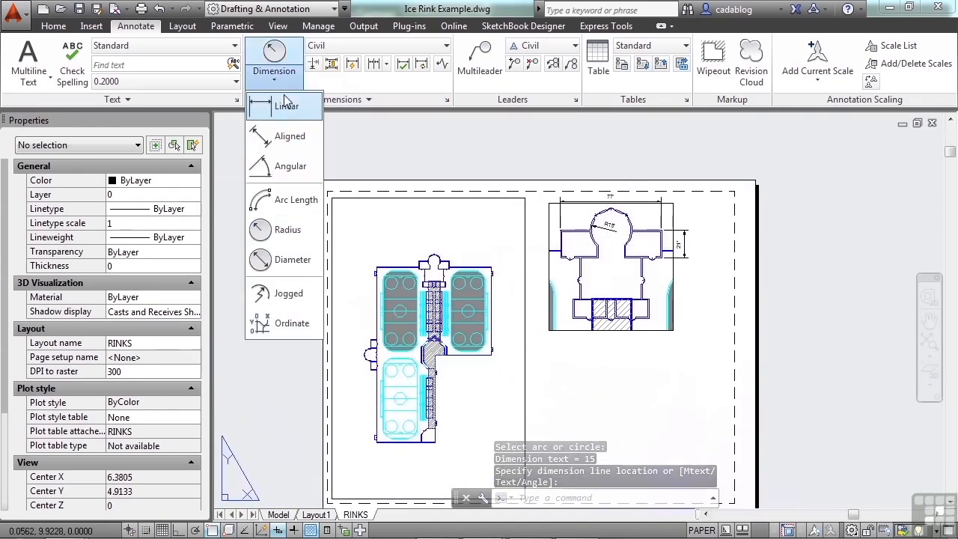
pyautogui.click(287, 107)
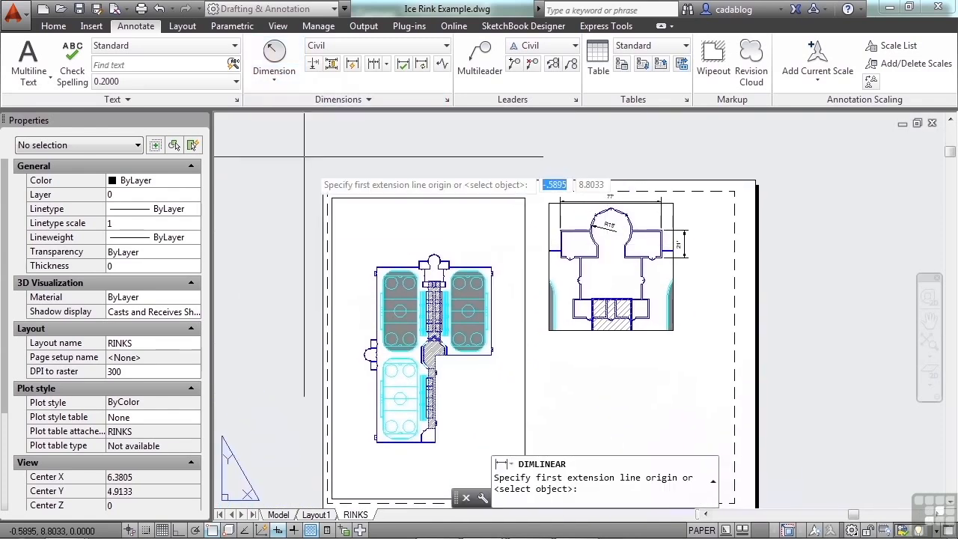
pyautogui.scroll(6, 374, 273)
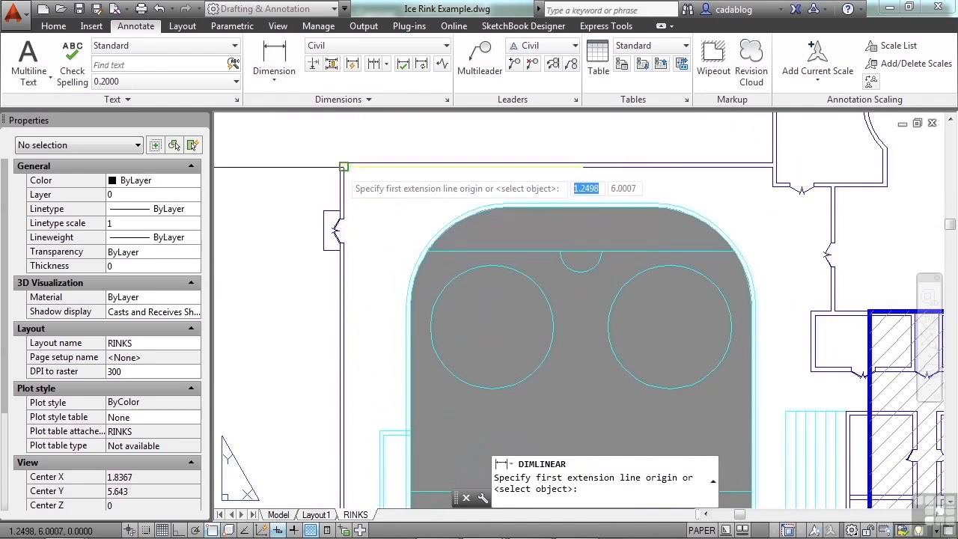
pyautogui.click(341, 163)
pyautogui.scroll(-4, 395, 210)
pyautogui.scroll(6, 763, 196)
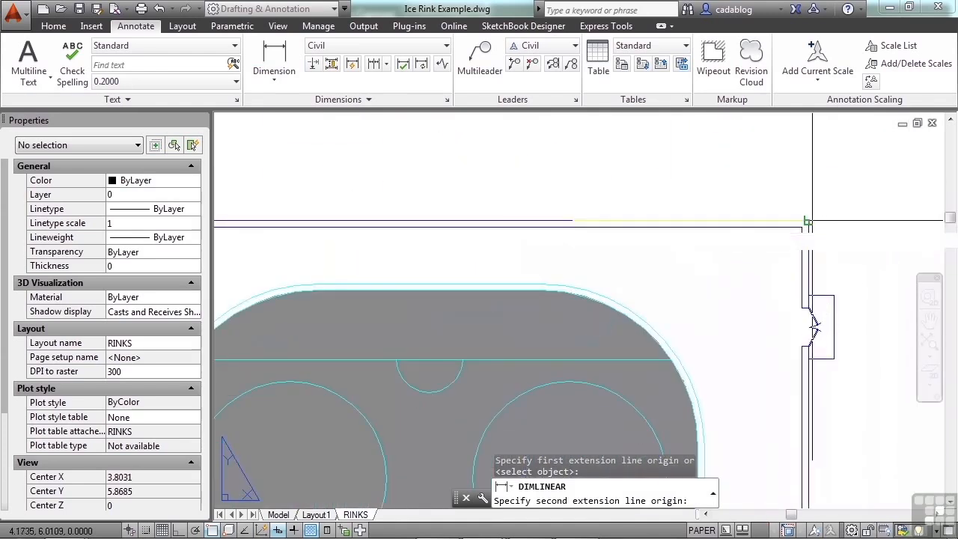
pyautogui.click(807, 221)
pyautogui.scroll(-5, 748, 202)
pyautogui.click(718, 193)
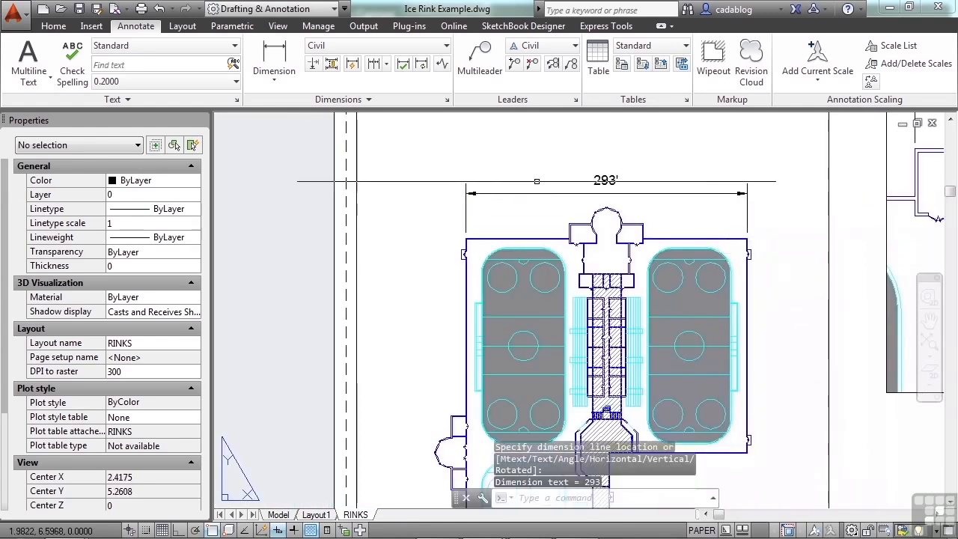
pyautogui.scroll(-1, 478, 193)
pyautogui.moveTo(626, 201); pyautogui.dragTo(541, 227, button='middle')
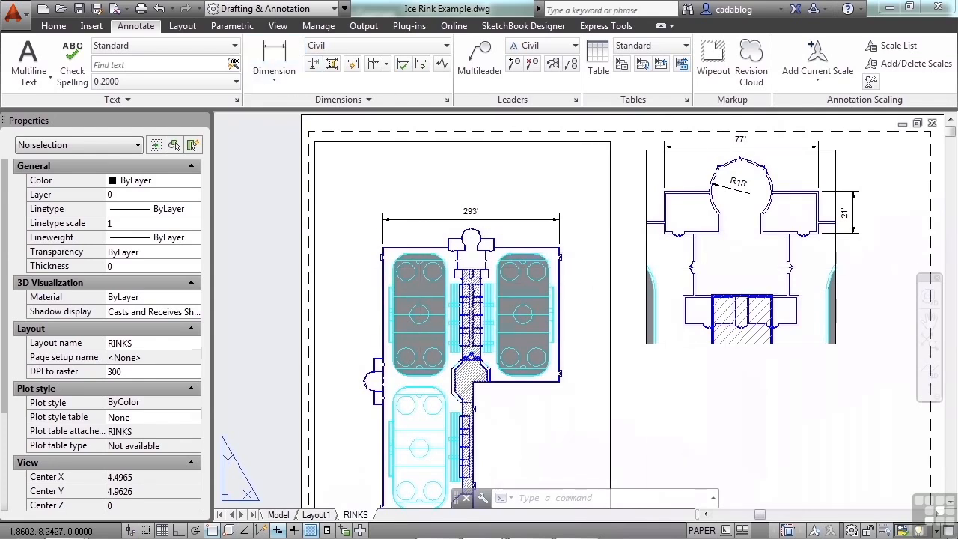
# Step: Add a vertical linear dimension to the outer wall of the entrance's right wing in the 1:100 viewport, placed just beside the wing
pyautogui.click(274, 58)
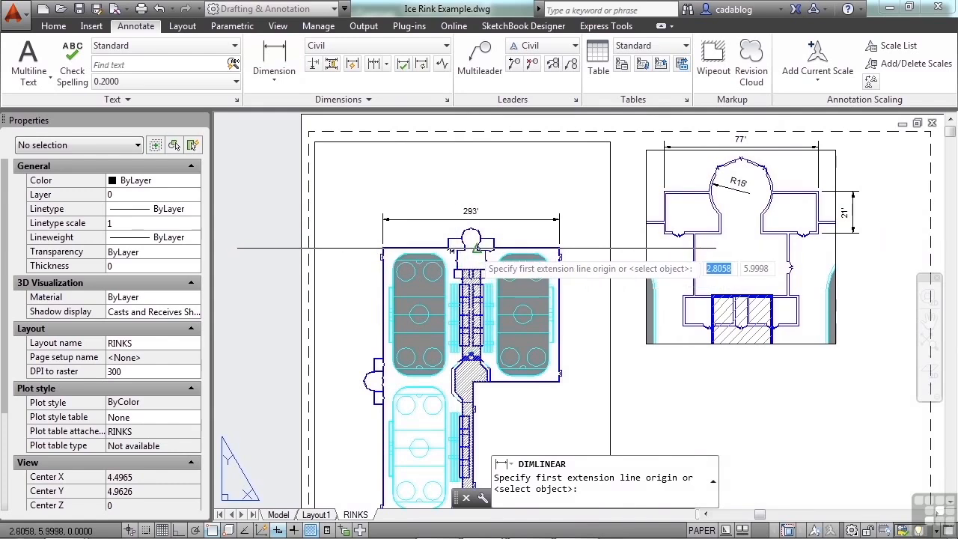
pyautogui.scroll(6, 476, 248)
pyautogui.click(534, 148)
pyautogui.scroll(-4, 533, 254)
pyautogui.click(534, 280)
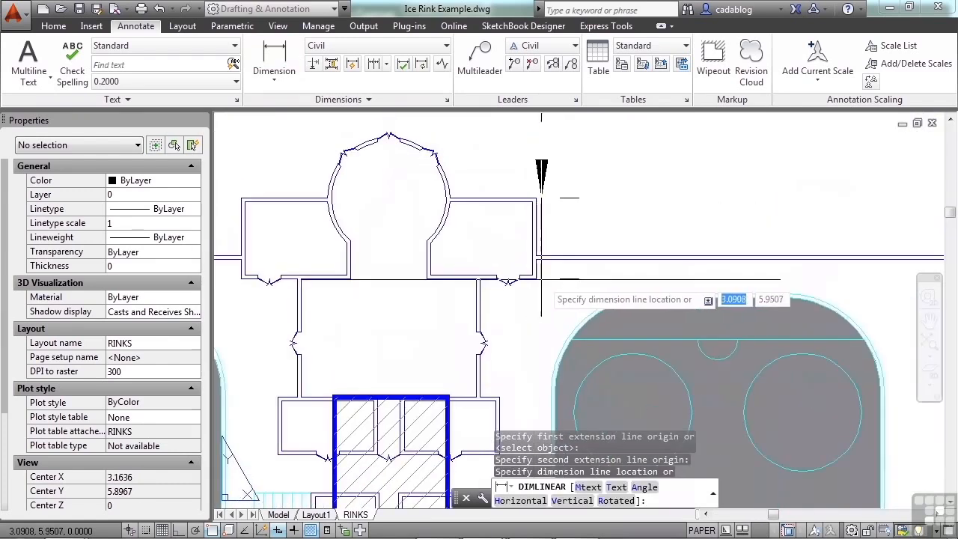
pyautogui.click(584, 279)
pyautogui.scroll(-2, 536, 260)
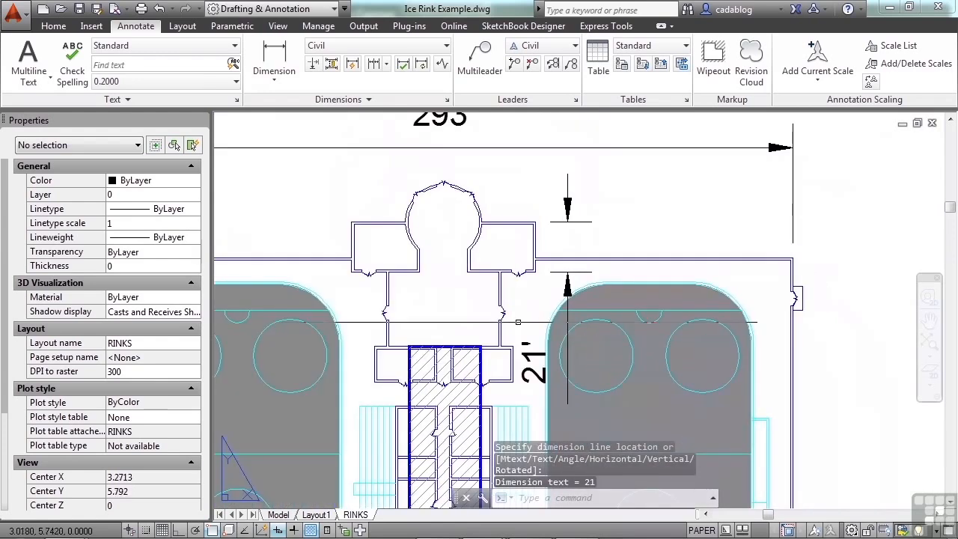
pyautogui.scroll(-6, 520, 221)
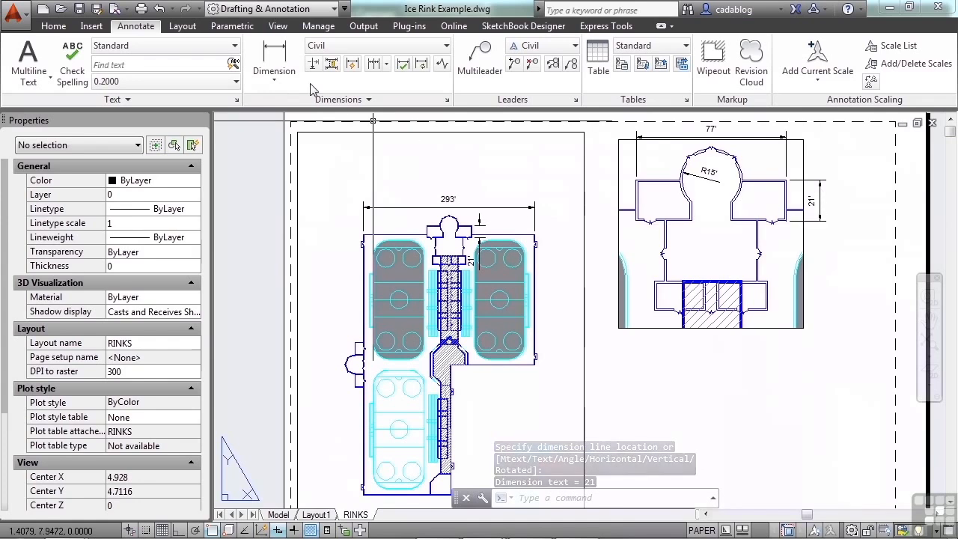
# Step: Add a horizontal linear dimension across the entrance's two side wings in the 1:100 viewport, with its line running through the wings
pyautogui.click(277, 57)
pyautogui.scroll(7, 447, 281)
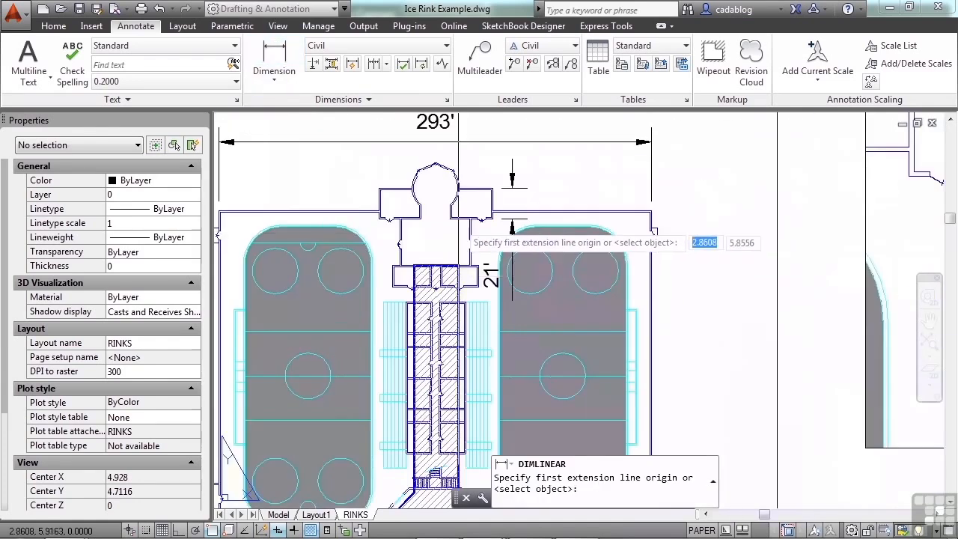
pyautogui.click(503, 159)
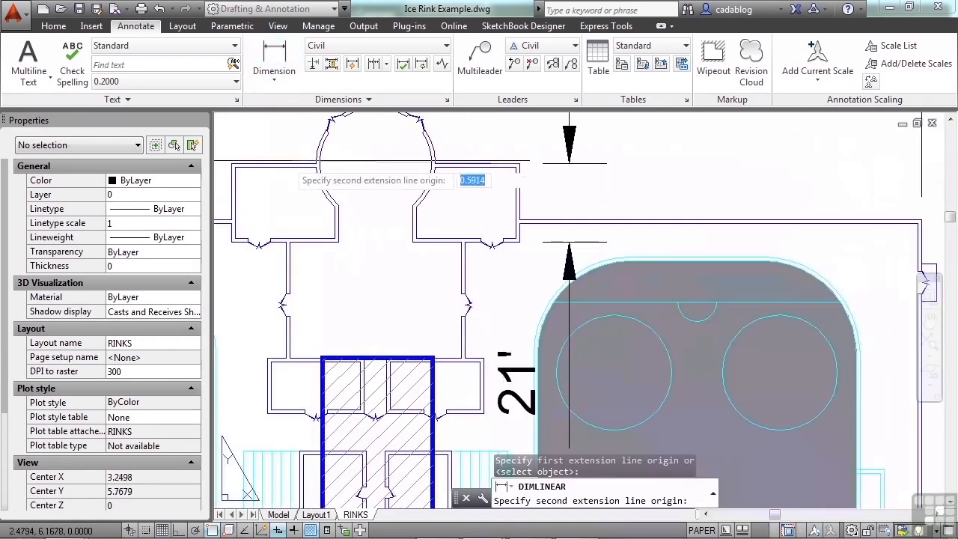
pyautogui.click(332, 221)
pyautogui.scroll(-5, 332, 221)
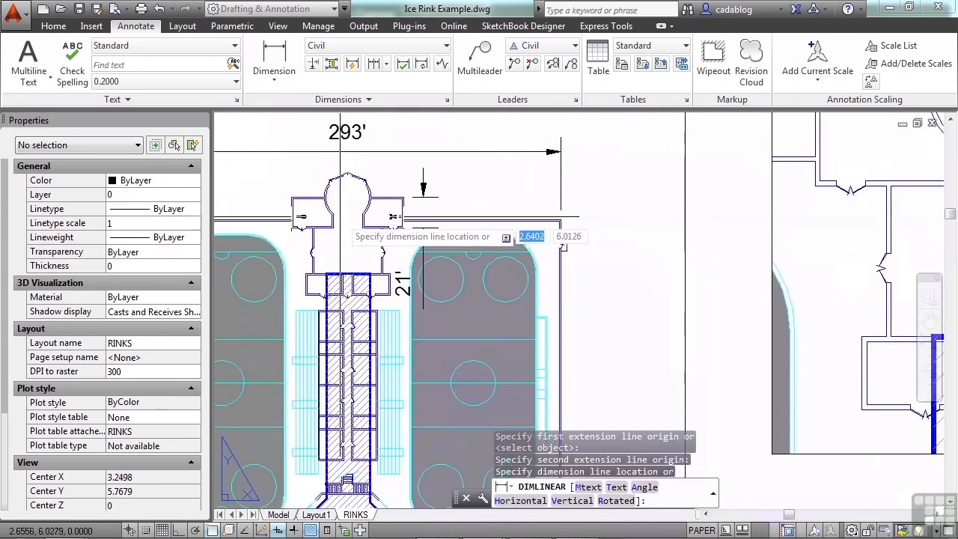
pyautogui.scroll(2, 337, 217)
pyautogui.click(354, 214)
pyautogui.scroll(-3, 388, 203)
pyautogui.moveTo(651, 173)
pyautogui.mouseDown(button='middle')
pyautogui.moveTo(640, 257)
pyautogui.moveTo(592, 260)
pyautogui.moveTo(547, 220)
pyautogui.mouseUp(button='middle')
pyautogui.scroll(-2, 580, 199)
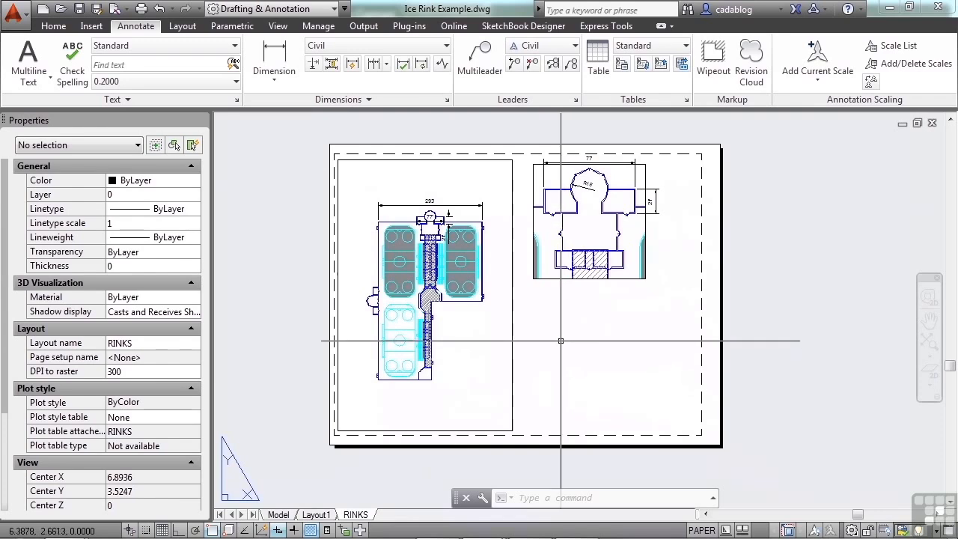
# Step: In model space, add a linear dimension between the building's two upper outer corners, placed just above the upper wall
pyautogui.click(278, 514)
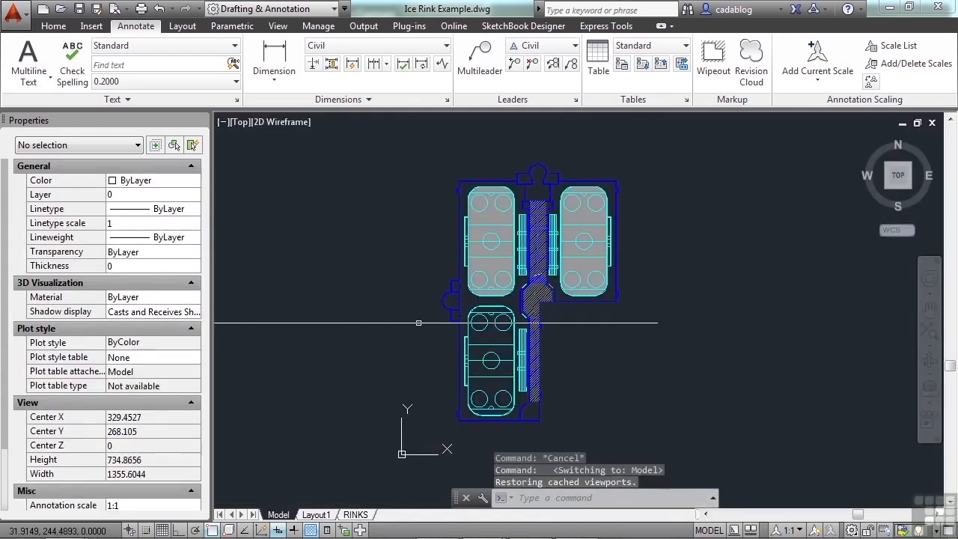
pyautogui.click(273, 56)
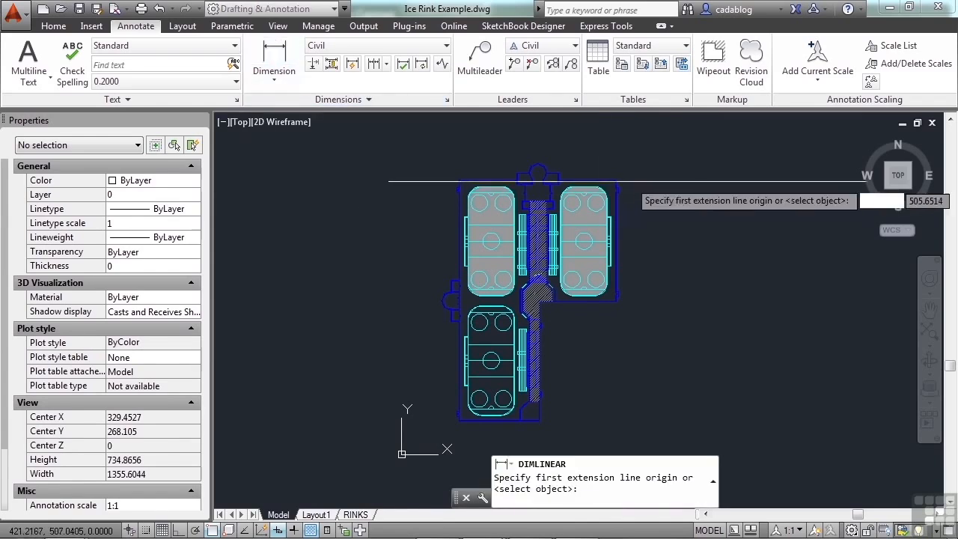
pyautogui.scroll(8, 556, 184)
pyautogui.click(557, 184)
pyautogui.scroll(-4, 556, 184)
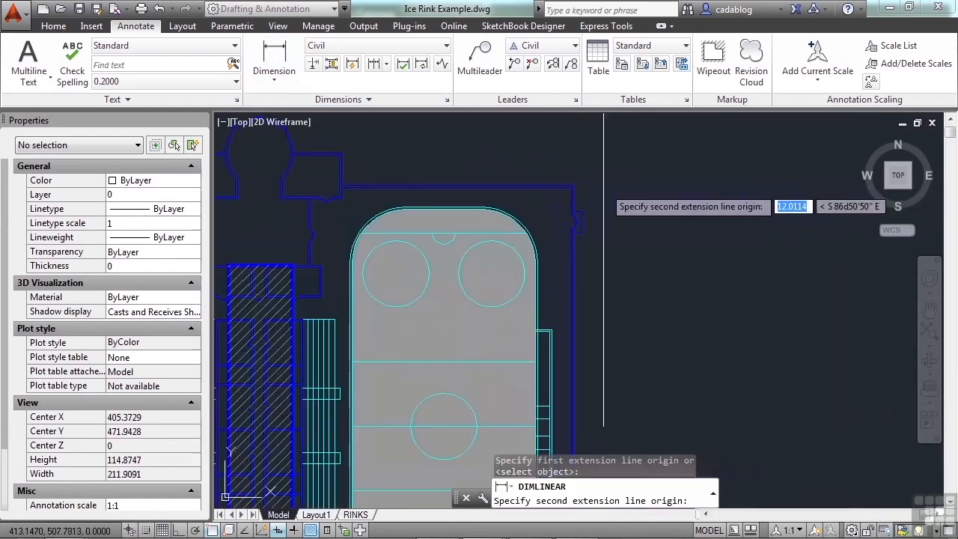
pyautogui.scroll(4, 310, 206)
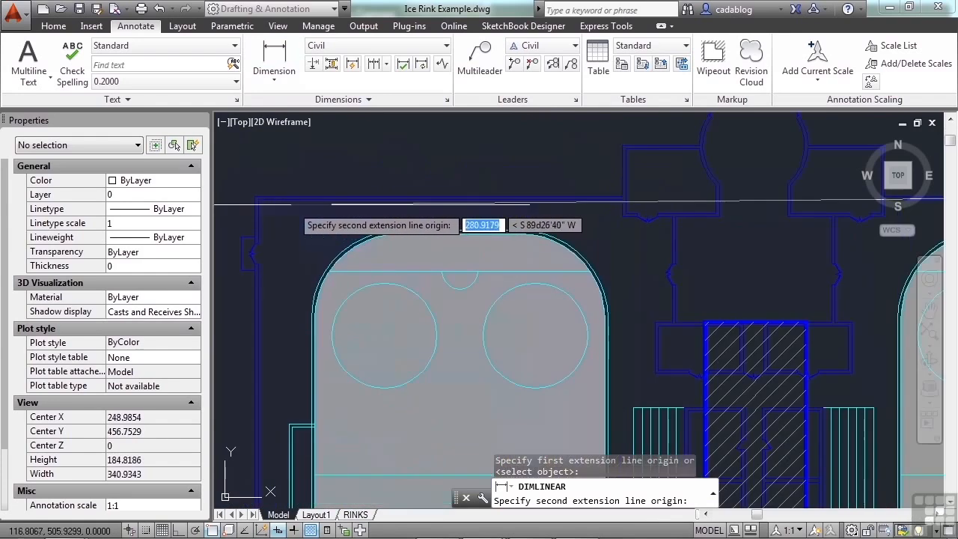
pyautogui.click(257, 197)
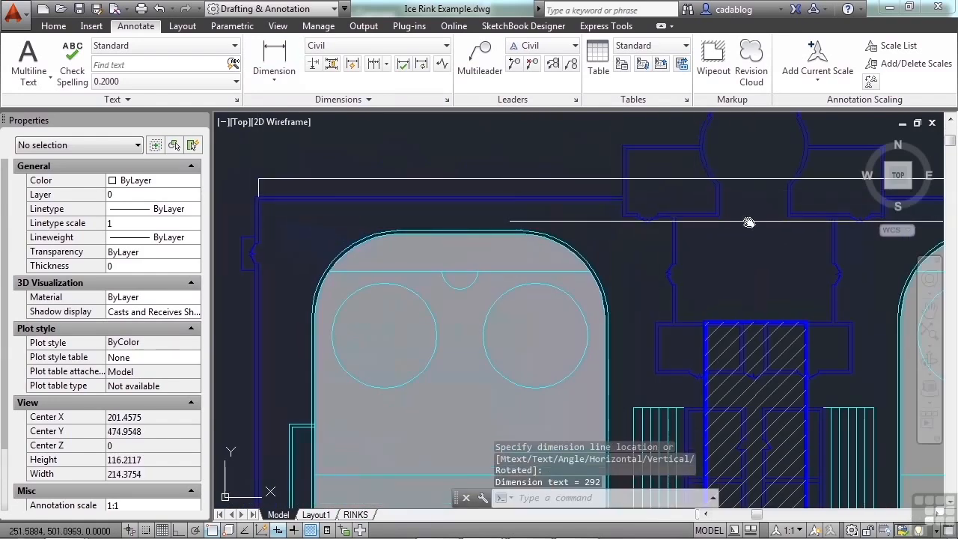
pyautogui.scroll(-4, 537, 202)
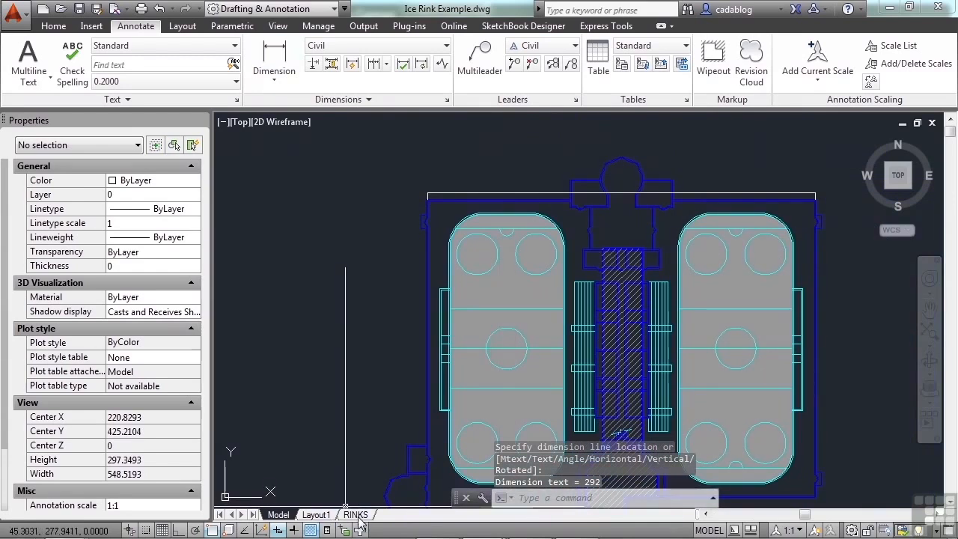
# Step: Return to the RINKS layout and examine how the model-space dimension appears beside the dimensions placed in the layout
pyautogui.click(356, 515)
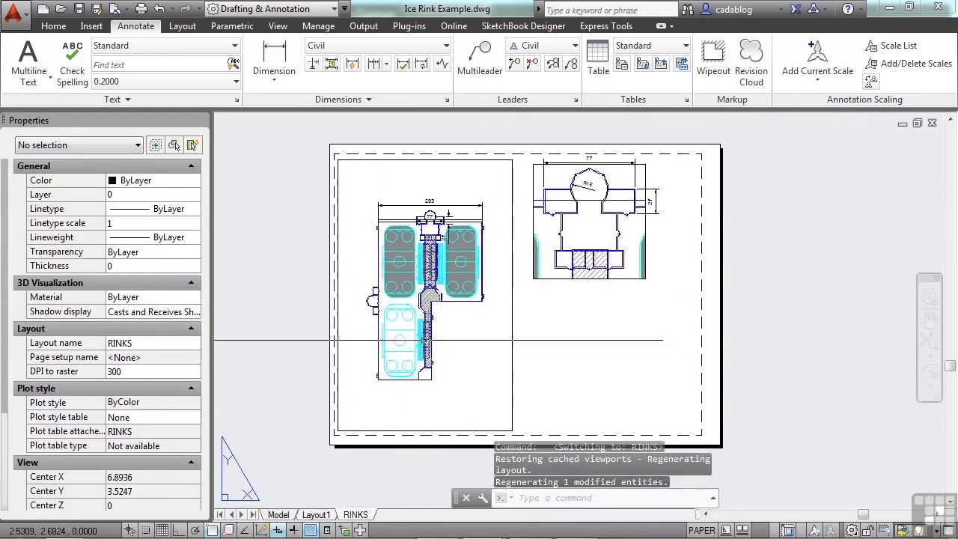
pyautogui.scroll(6, 441, 215)
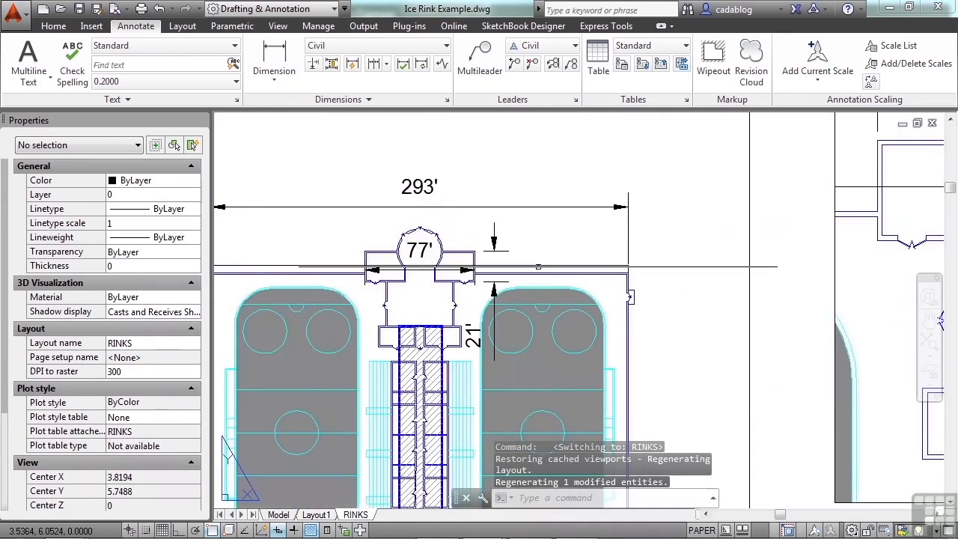
# Step: Switch to Layout1 and inspect the overall dimension above the building, checking its properties and how it sits over the entrance view
pyautogui.scroll(-2, 393, 296)
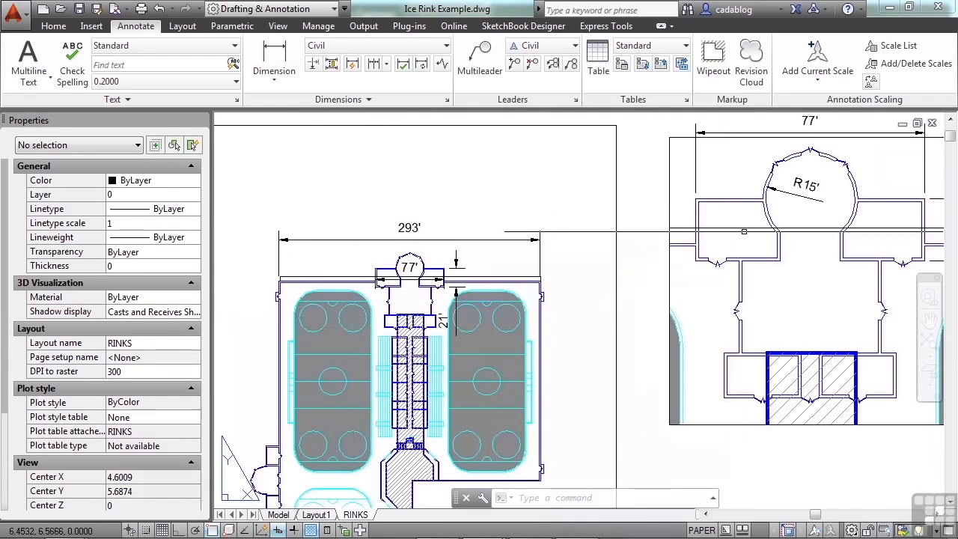
pyautogui.scroll(-3, 788, 228)
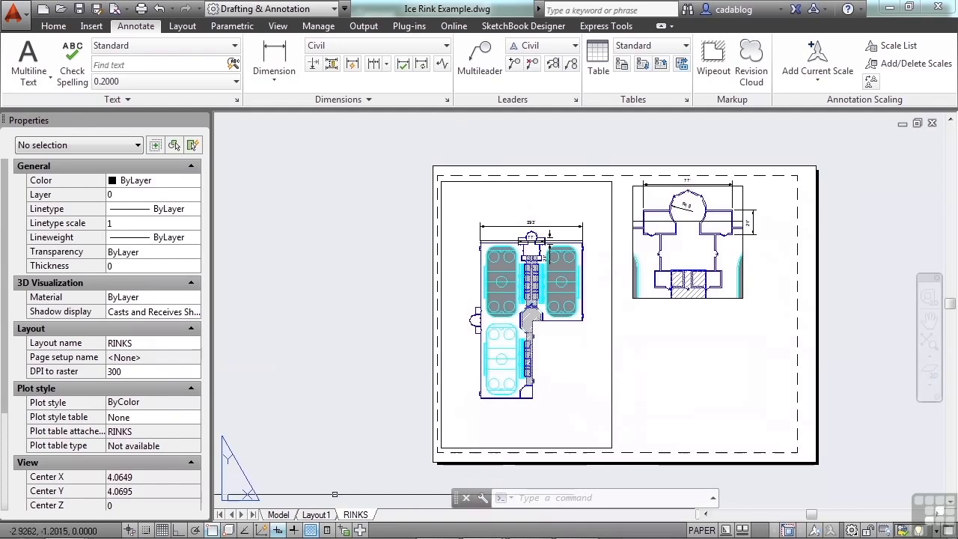
pyautogui.click(327, 514)
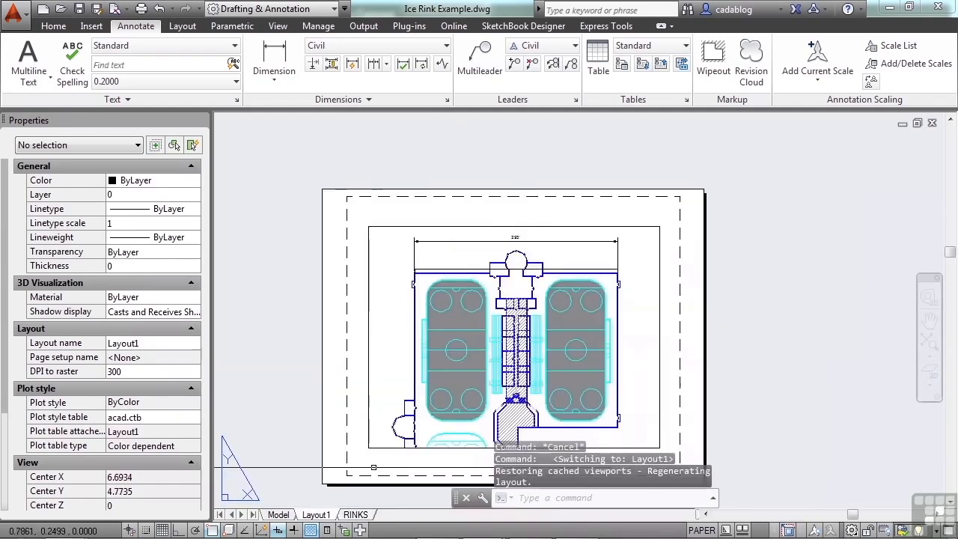
pyautogui.scroll(6, 522, 249)
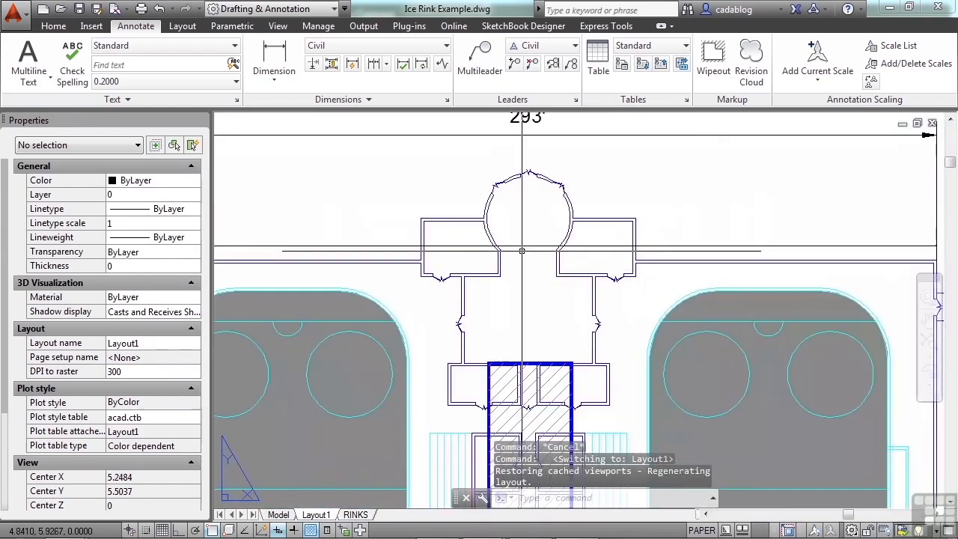
pyautogui.scroll(-4, 522, 249)
pyautogui.click(558, 204)
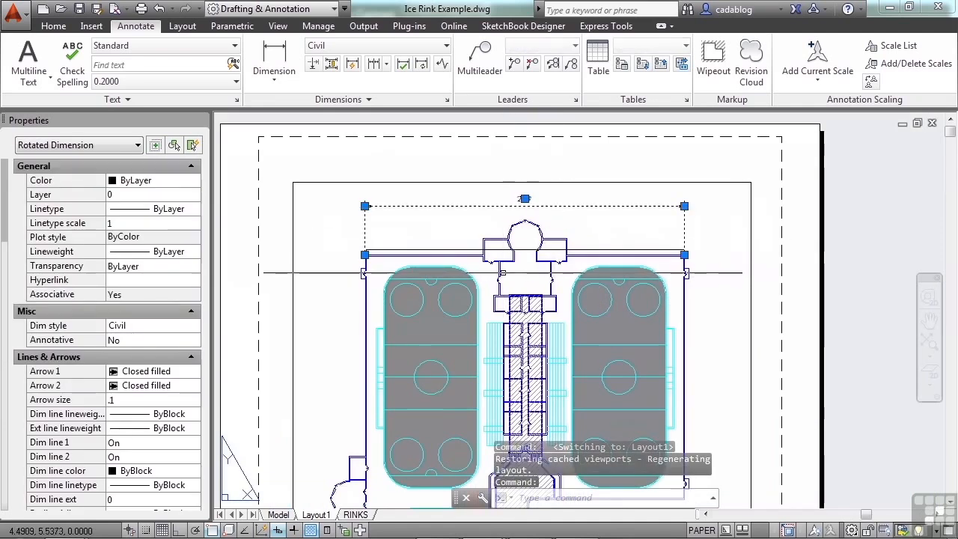
pyautogui.press('Escape')
pyautogui.scroll(-2, 501, 248)
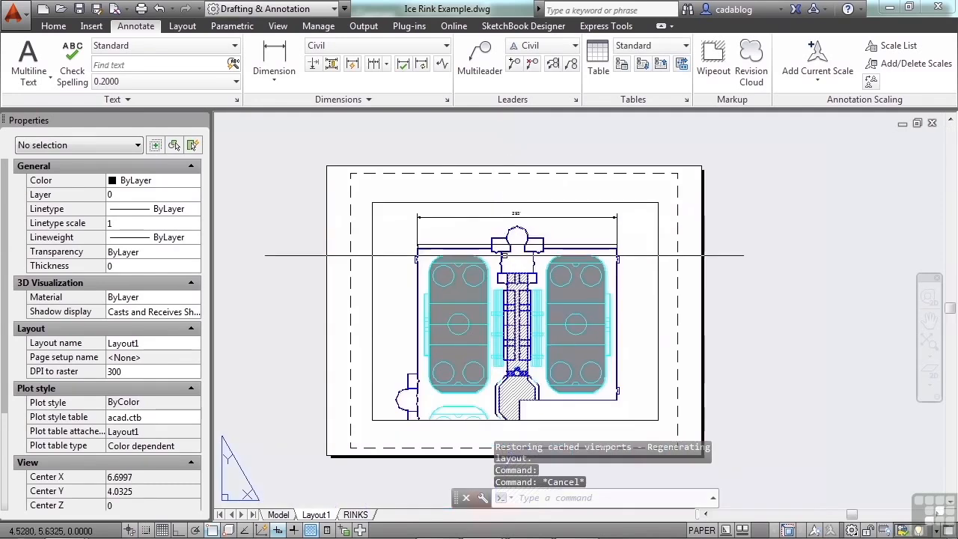
# Step: Go back to the RINKS layout and compare the dimensions of the building viewport with those of the entrance viewport
pyautogui.click(355, 514)
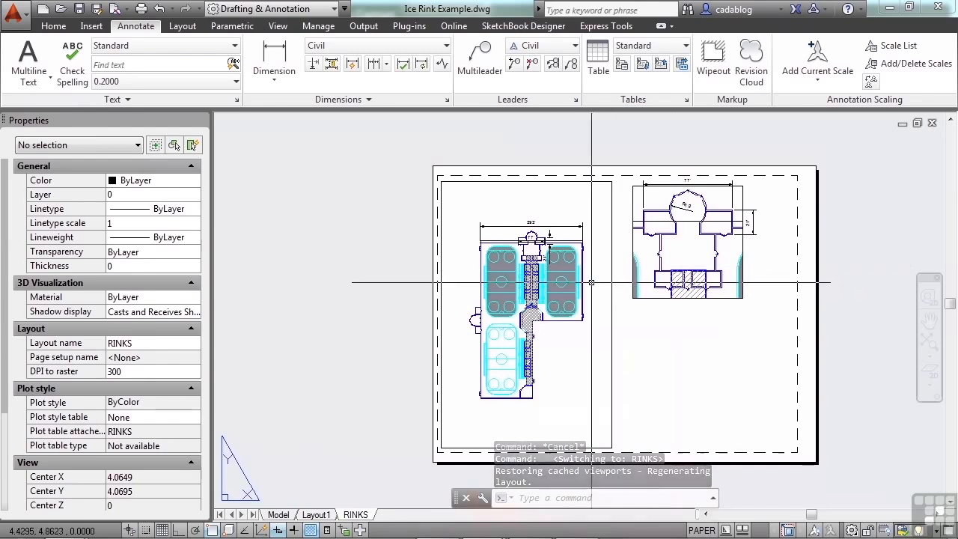
pyautogui.scroll(4, 569, 272)
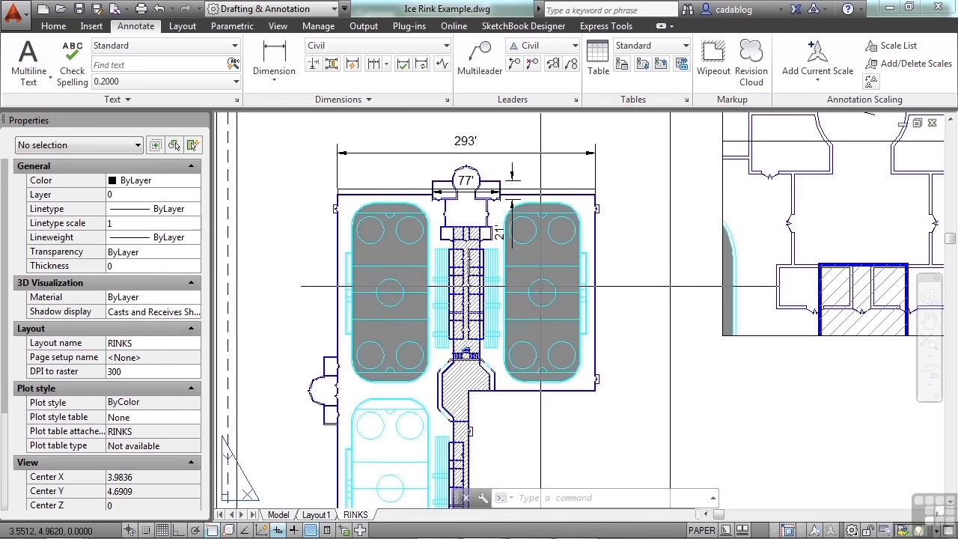
pyautogui.scroll(-2, 367, 291)
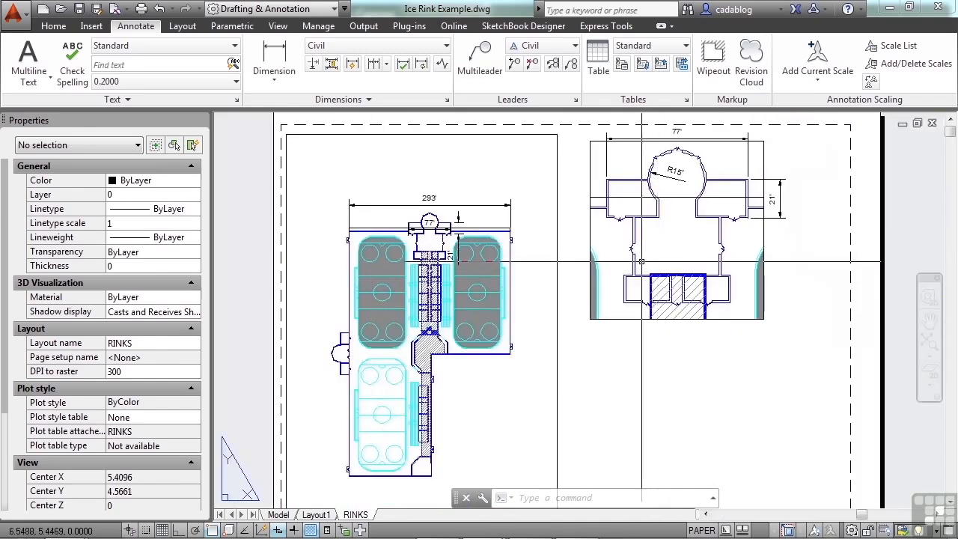